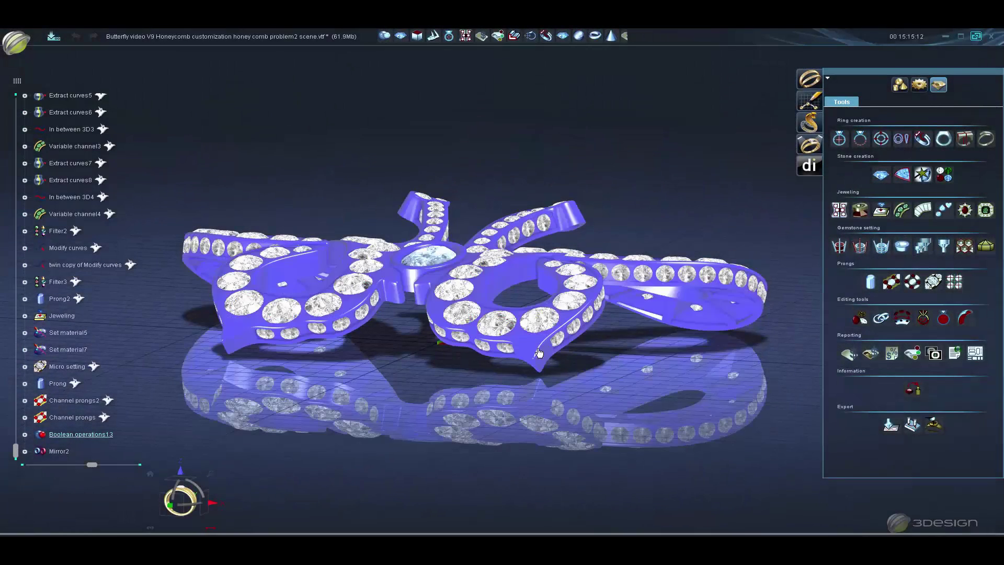
- Price the butterfly's metal at 40 $ per gram plus a 0.05 $ per mm³ dimensional cost
left_click(850, 353)
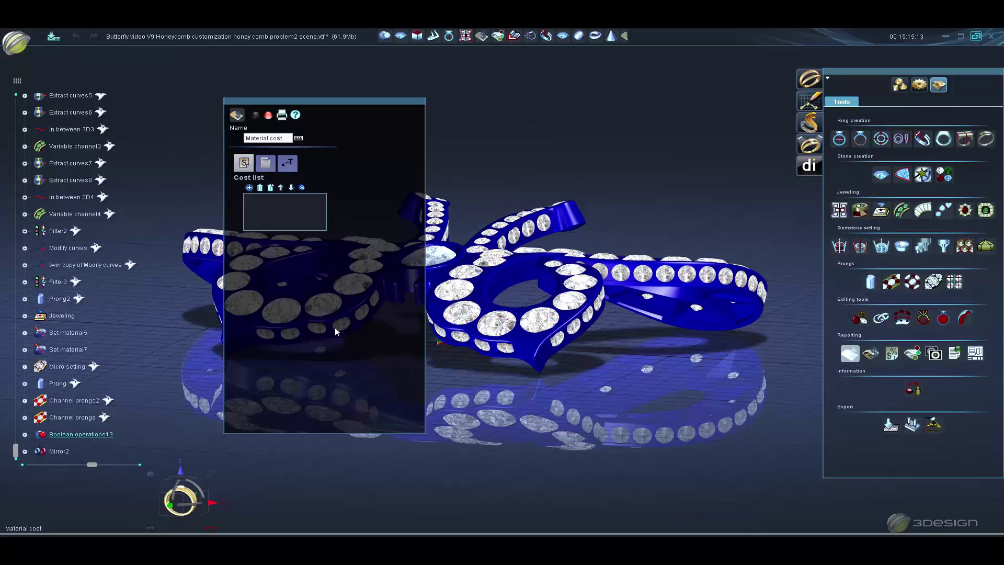
left_click(331, 354)
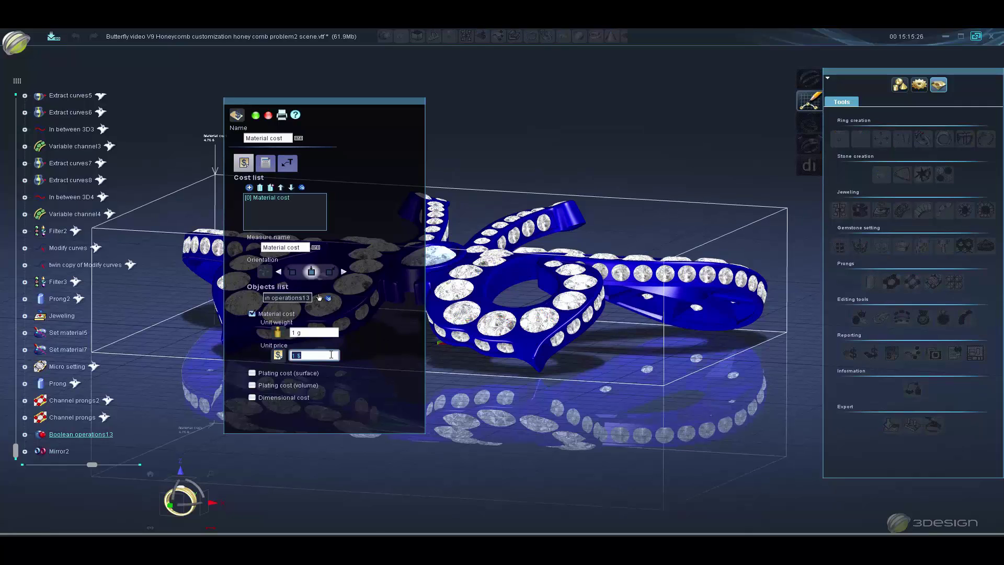
type("40")
key("Tab")
left_click(252, 398)
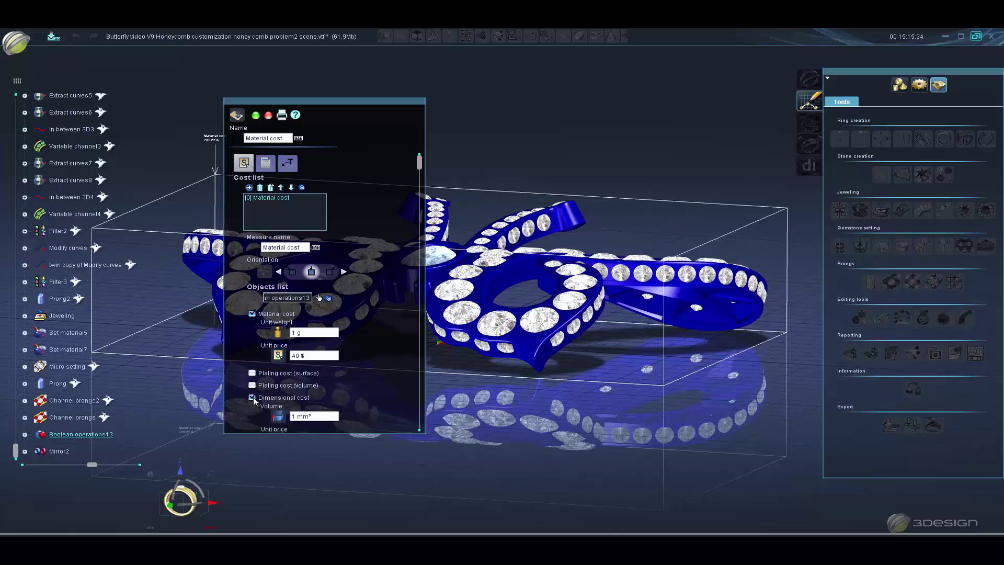
scroll(253, 397, "down", 1)
left_click(328, 405)
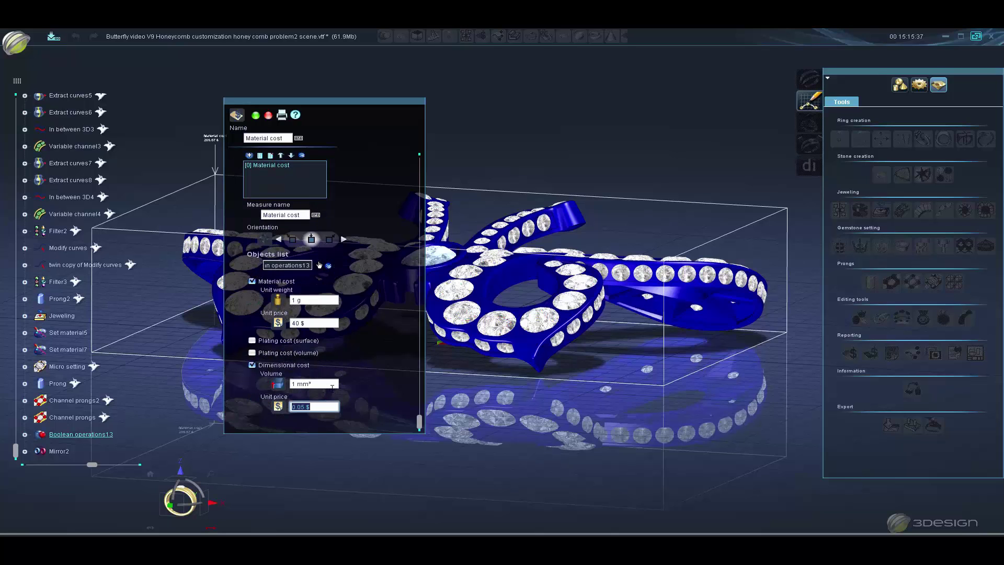
scroll(332, 388, "up", 1)
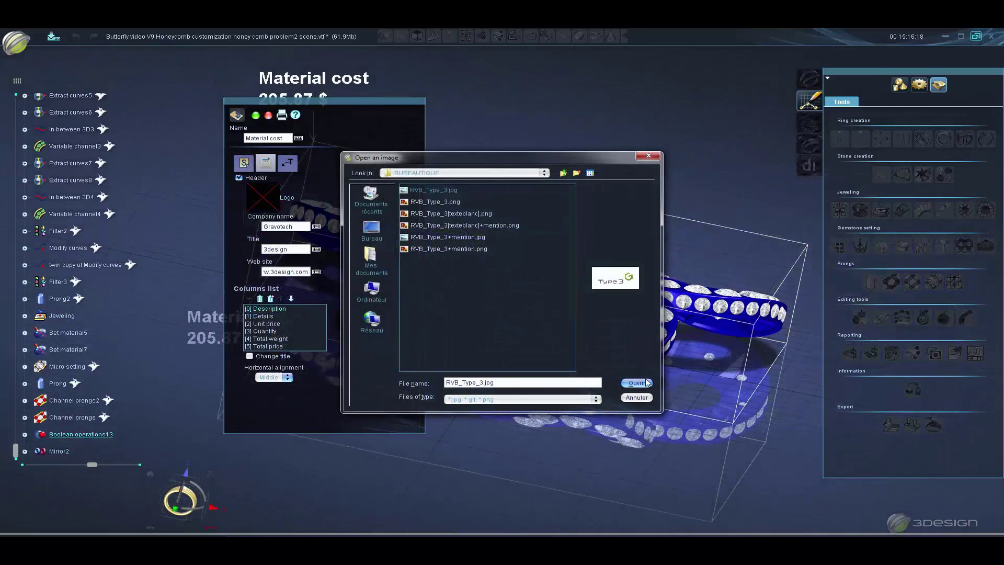
- Set RVB_Type_3.jpg as the header logo and check the company name, title and web site fields
left_click(646, 382)
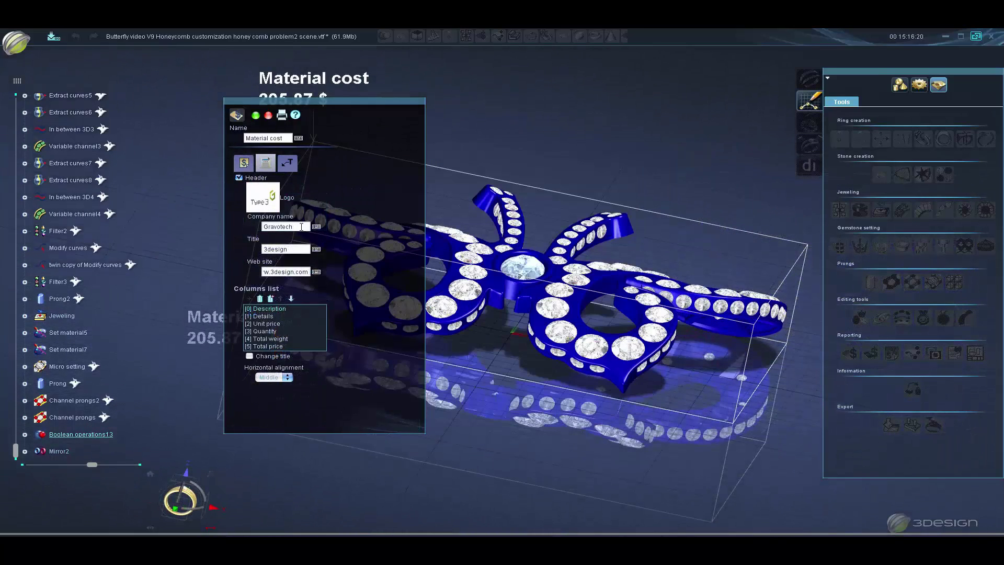
double_click(302, 226)
double_click(297, 249)
double_click(309, 271)
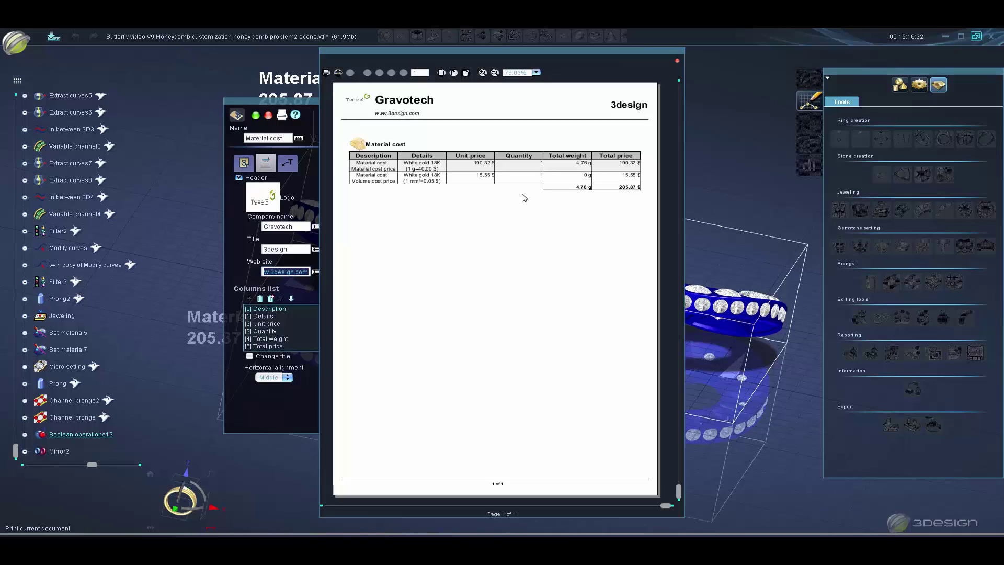
- Zoom the material cost preview to 175% and scroll across its columns
left_click(483, 73)
left_click(483, 73)
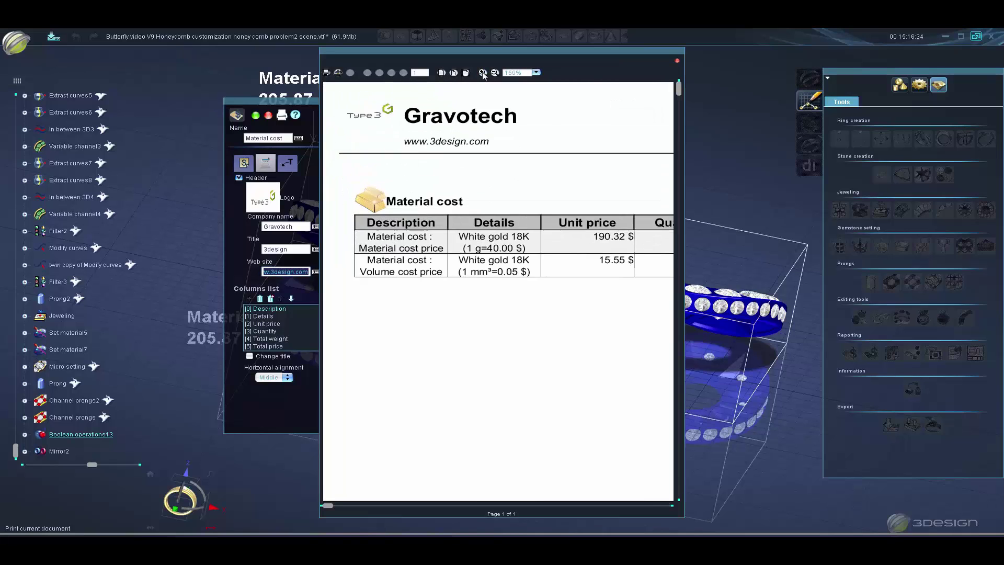
left_click(483, 73)
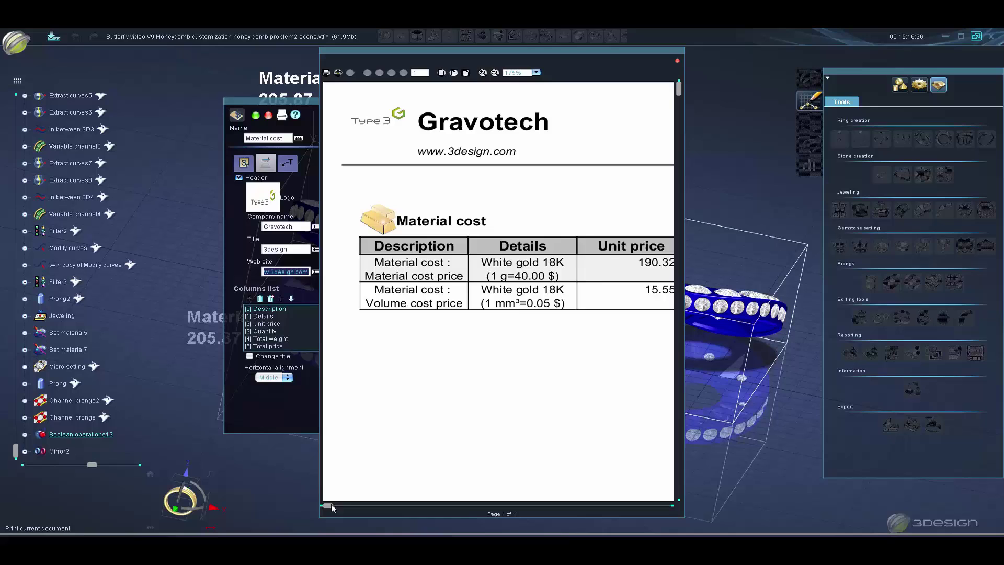
mouse_move(329, 506)
left_mouse_down()
mouse_move(672, 507)
mouse_move(329, 506)
left_mouse_up()
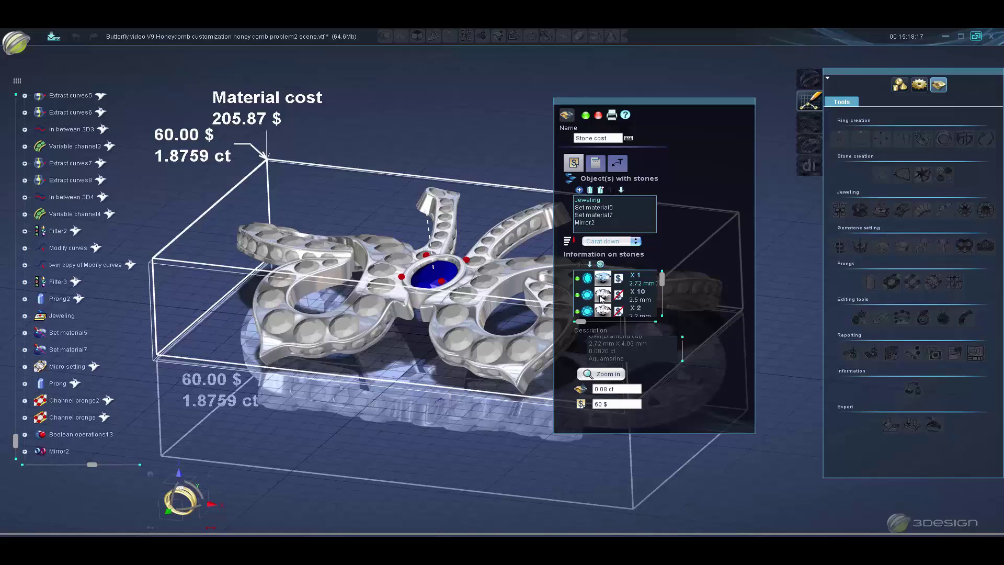
- Price the 2.5 mm diamonds at 50 $ and the 2.2 mm diamonds at 40 $
left_click(602, 297)
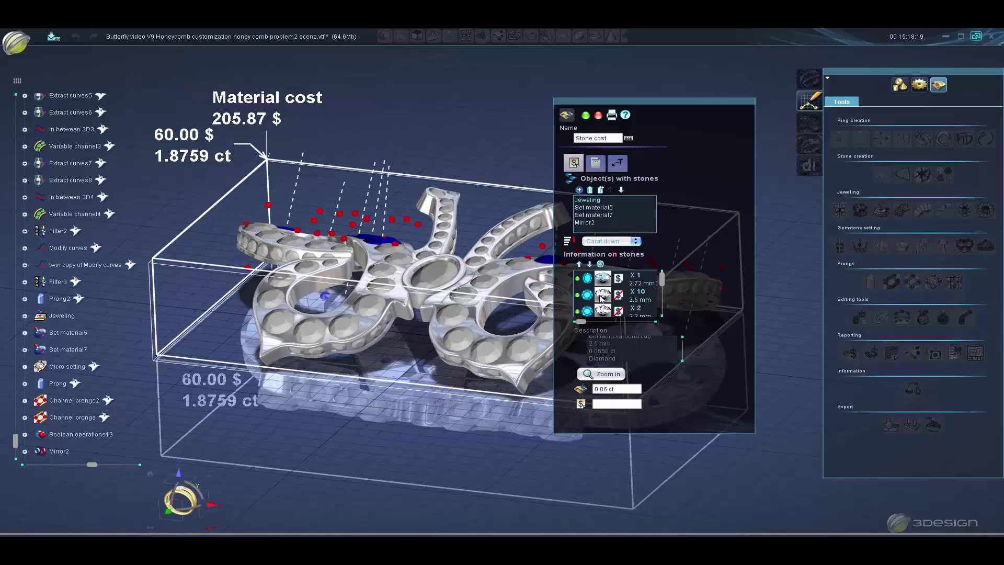
left_click(621, 407)
type("50")
key("Return")
left_click(626, 313)
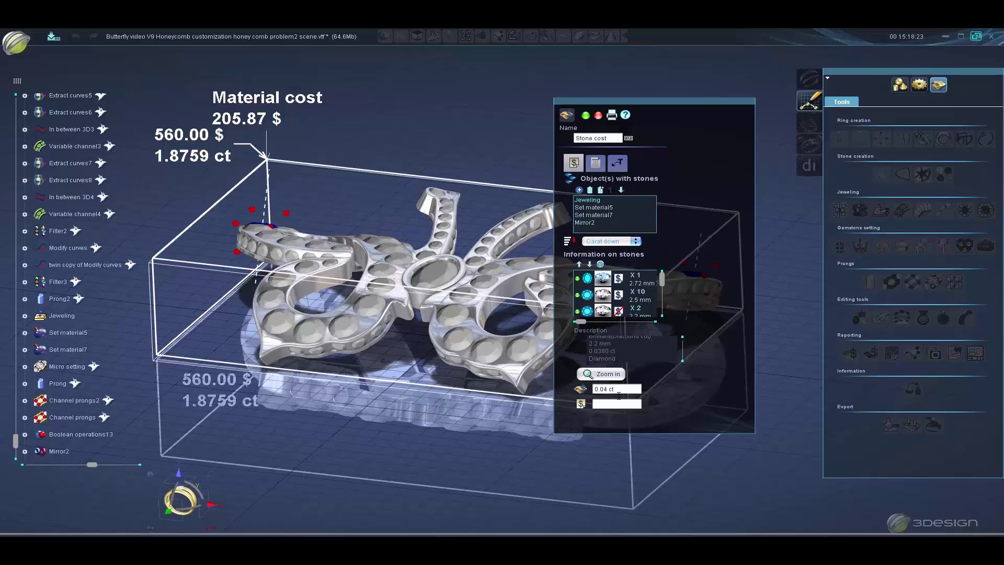
left_click(619, 405)
type("40")
key("Return")
scroll(664, 292, "down", 3)
- Price the 2.1 mm diamonds at 40 $ and the 2 mm diamonds at 35 $
left_click(635, 291)
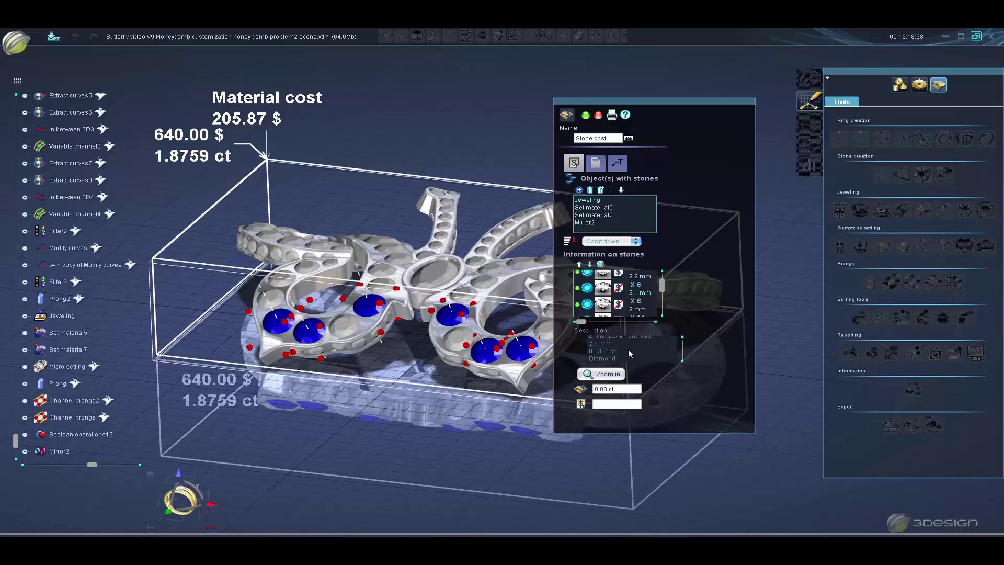
left_click(623, 405)
type("40")
key("Return")
left_click(647, 310)
left_click(618, 404)
type("35")
key("Return")
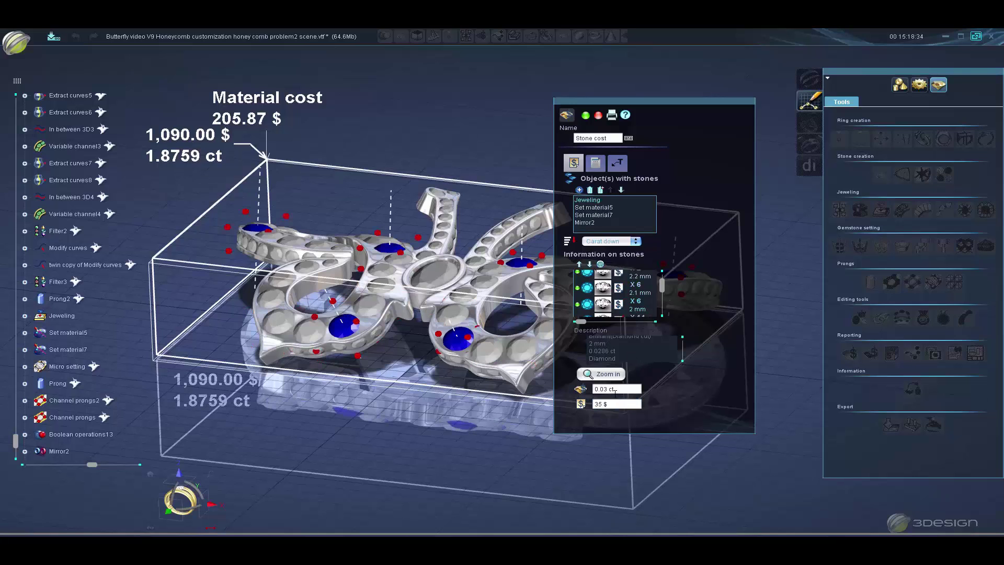
left_click_drag(660, 288, 661, 294)
- Price the 1.8 mm and 1.6 mm diamonds at 35 $ and the 1.3 mm at 30 $
left_click(639, 282)
left_click(612, 404)
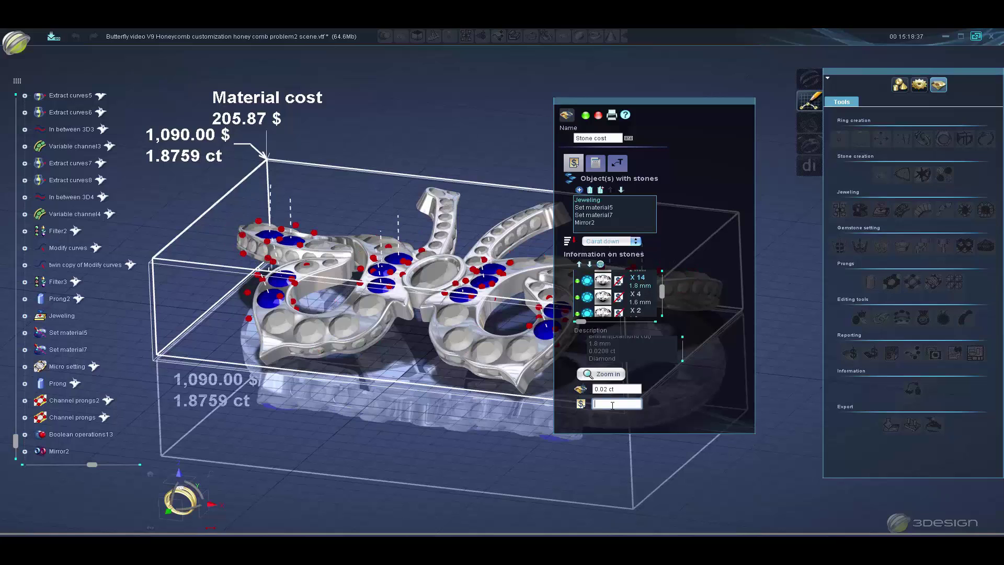
type("35")
key("Return")
left_click(634, 302)
left_click(614, 404)
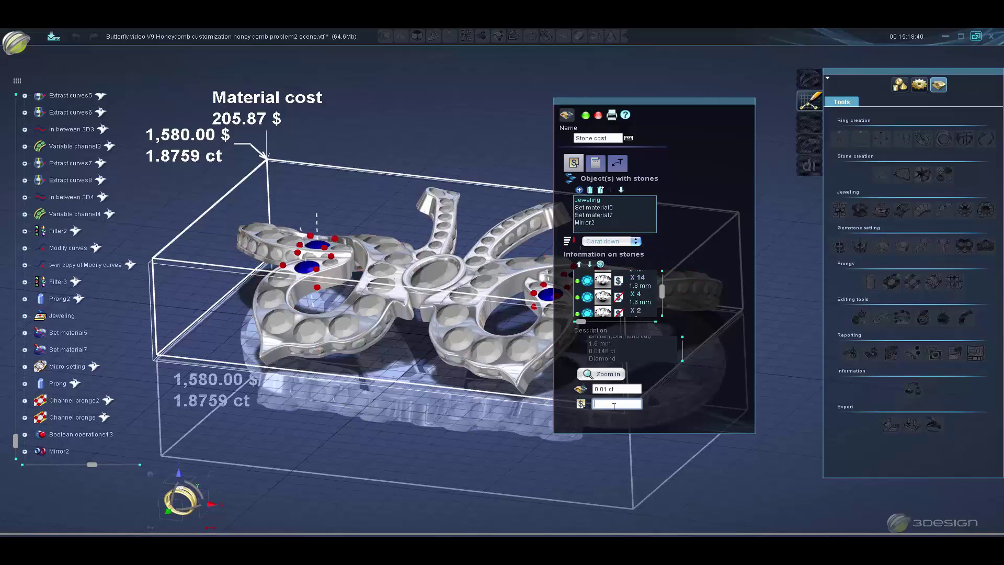
type("35")
key("Return")
left_click(635, 314)
left_click(626, 403)
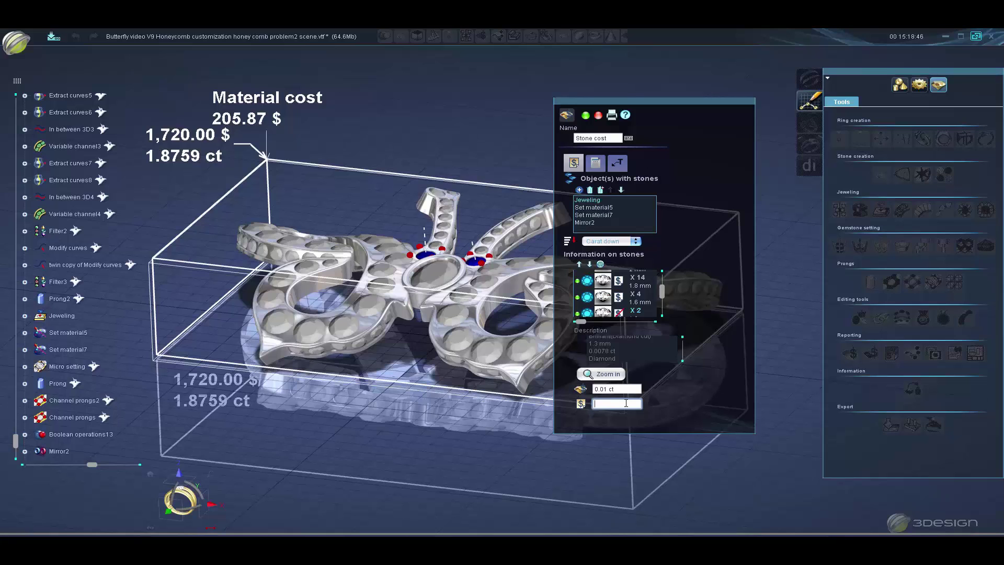
type("30")
key("Return")
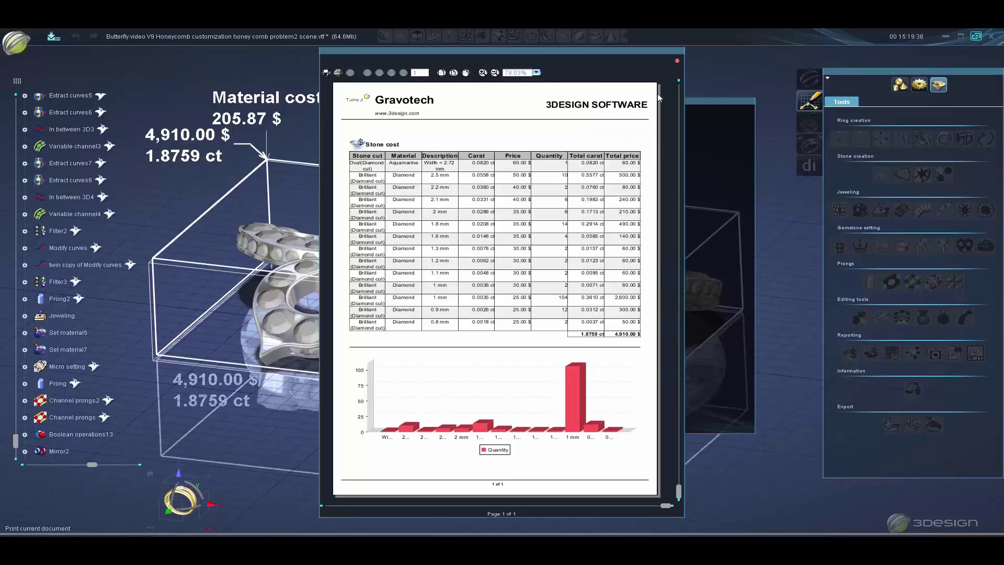
- Switch the stone cost chart to a horizontal histogram and preview the report
left_click(678, 61)
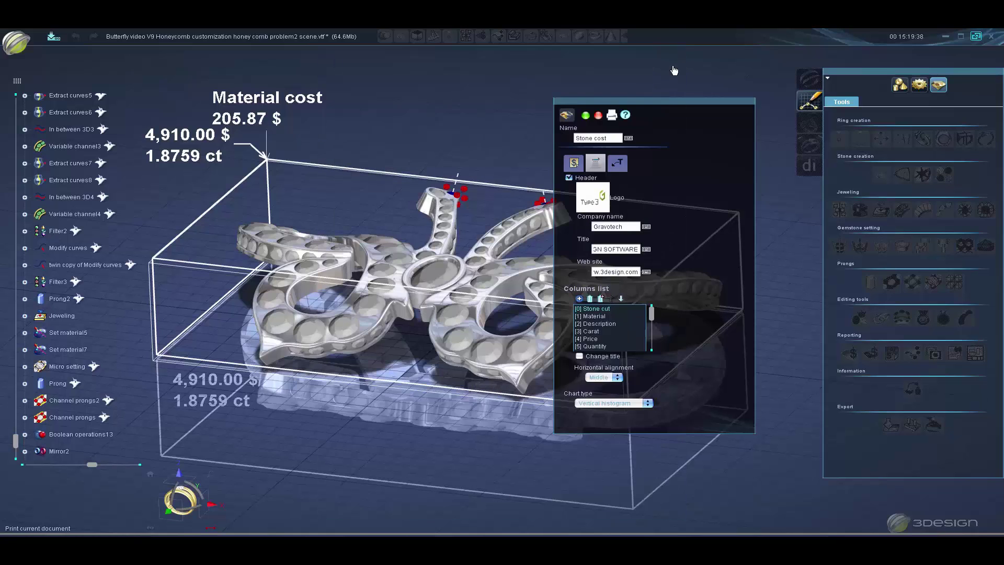
left_click(628, 403)
left_click(605, 414)
left_click(612, 116)
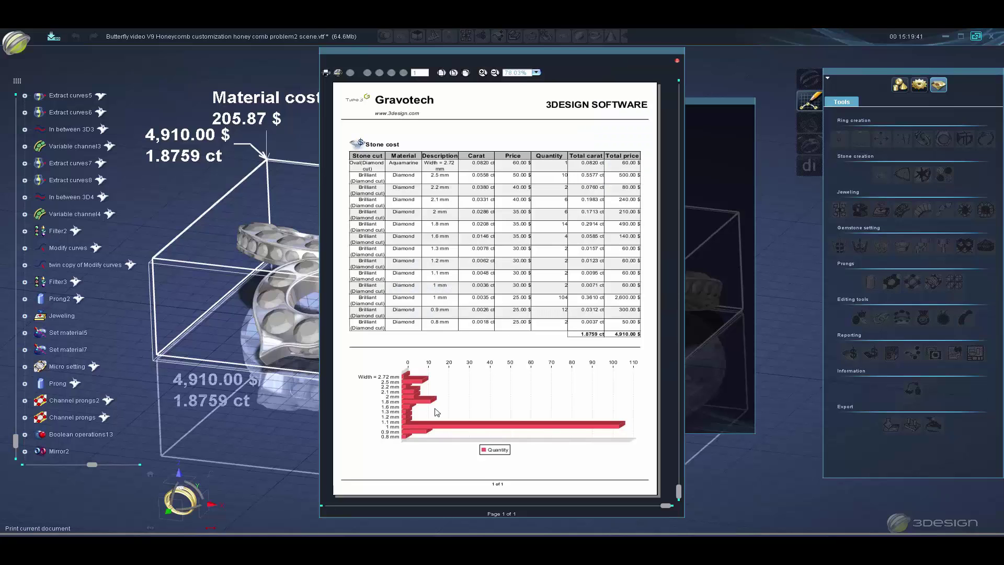
- Change the chart to a pie chart and preview the report again
left_click(677, 62)
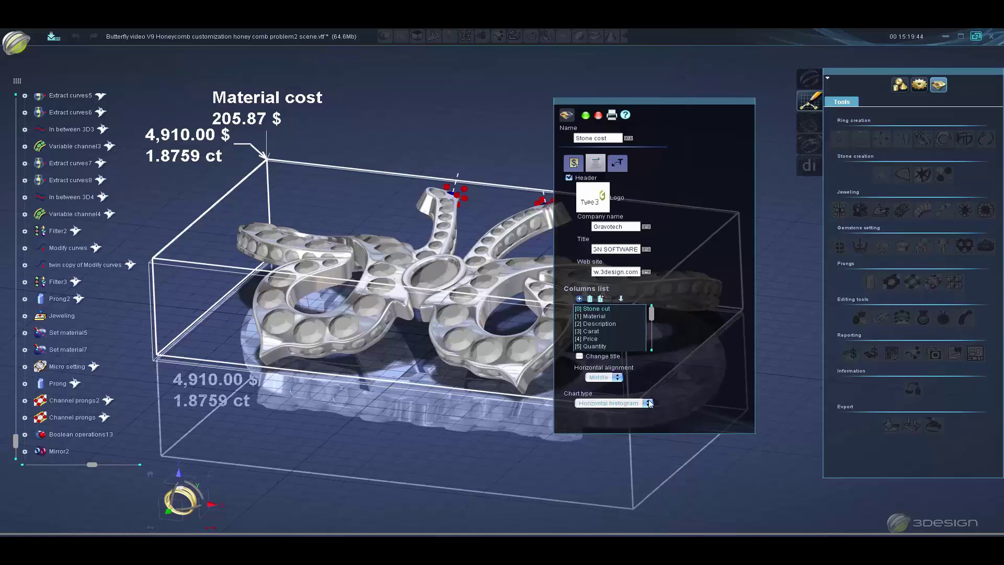
left_click(628, 403)
left_click(627, 410)
left_click(612, 115)
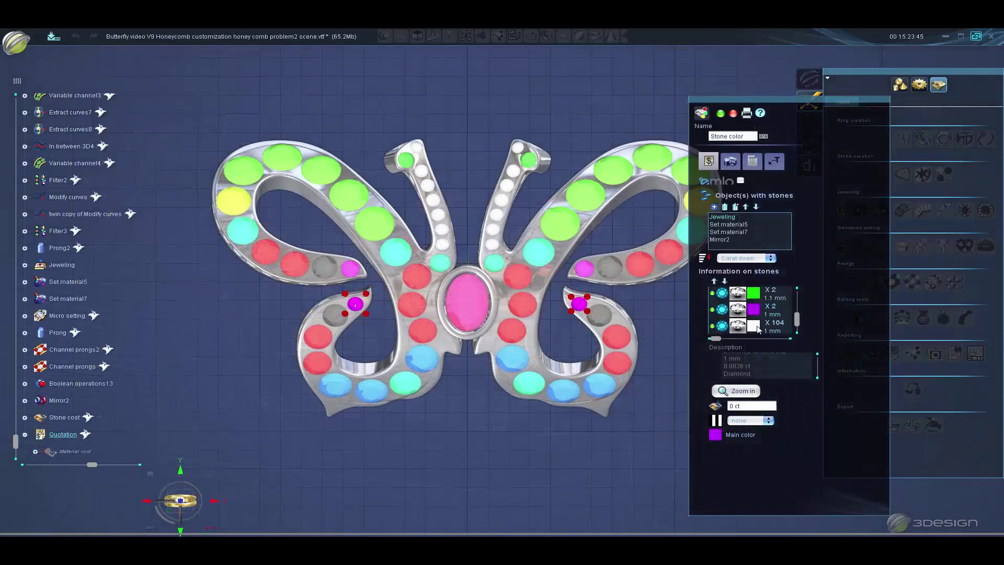
- Color the 104 1 mm stones mint green with horizontal yellow second-color stripes
left_click(758, 328)
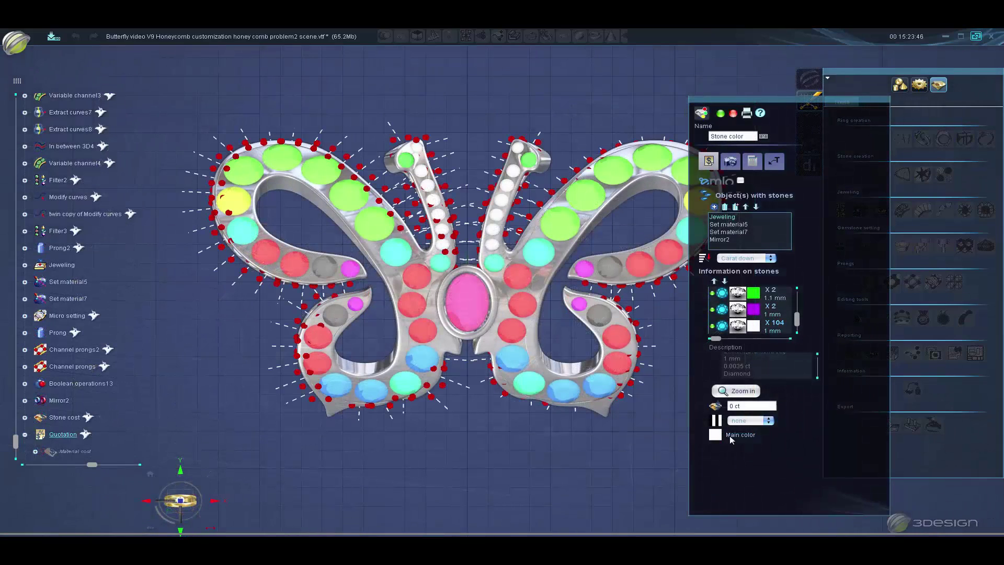
left_click(715, 436)
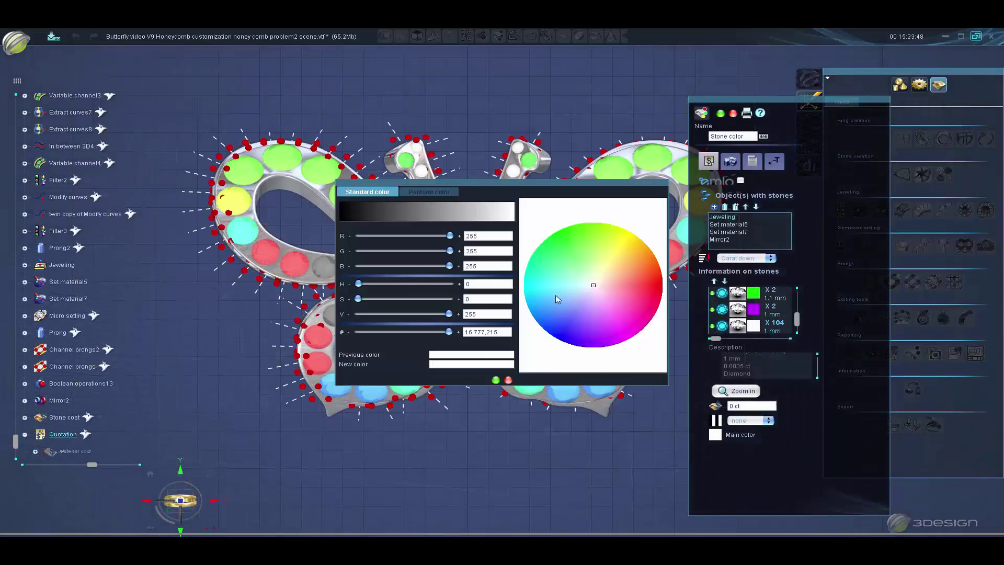
left_click(544, 264)
left_click(496, 380)
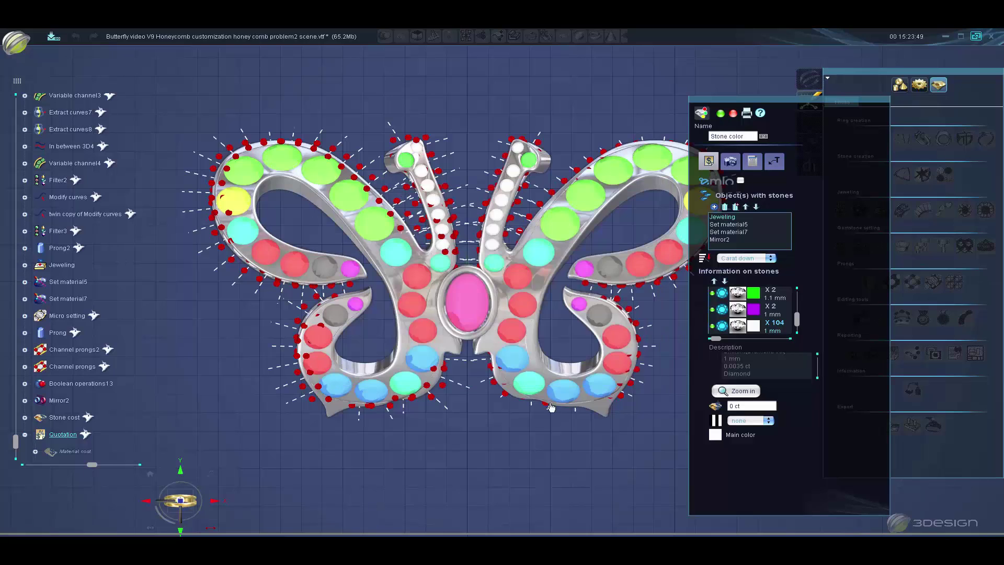
left_click(752, 426)
left_click(743, 432)
left_click(716, 448)
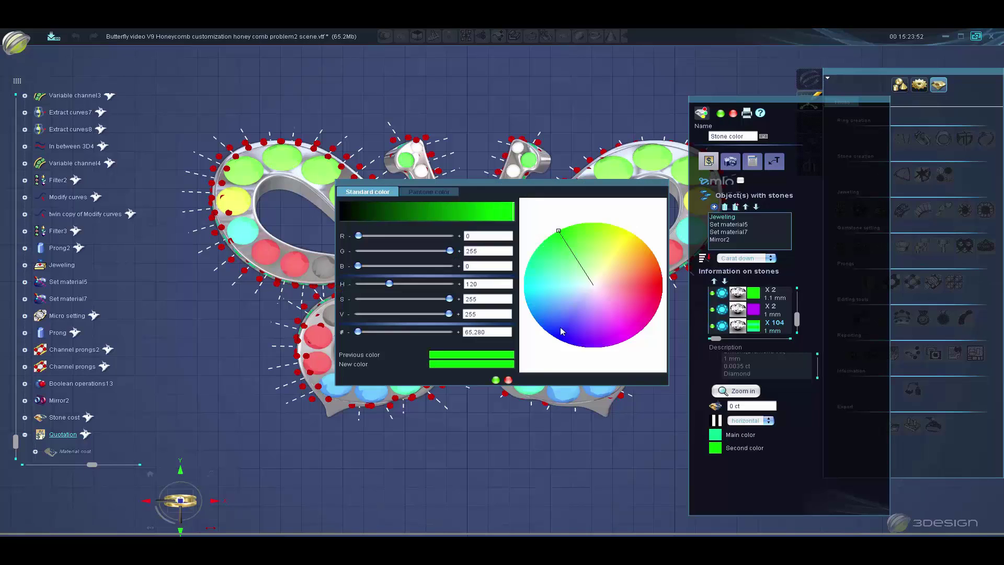
mouse_move(561, 331)
left_mouse_down()
mouse_move(571, 258)
mouse_move(648, 212)
left_mouse_up()
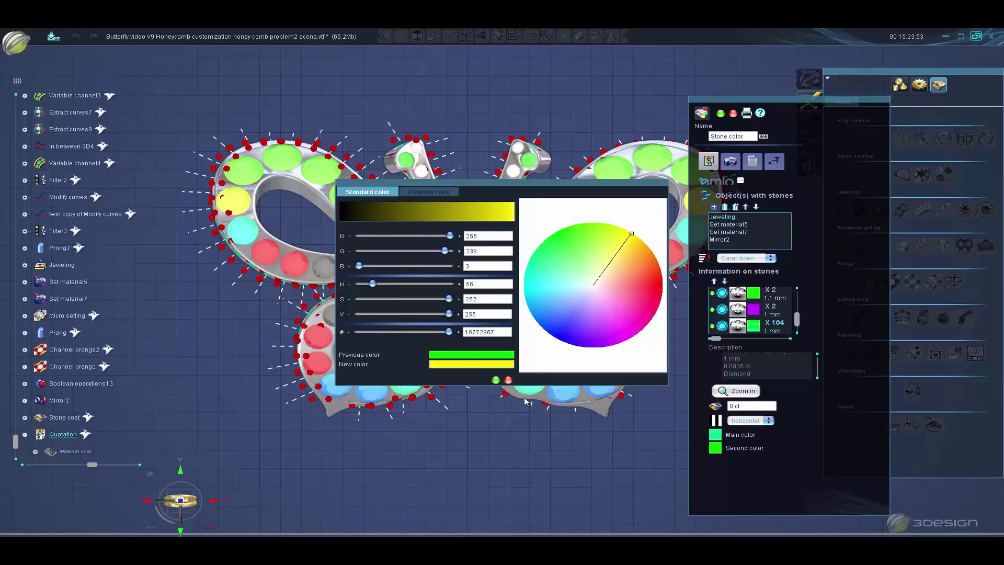
left_click(496, 380)
- Set the main color of the 12 0.9 mm stones to orange
scroll(797, 327, "down", 2)
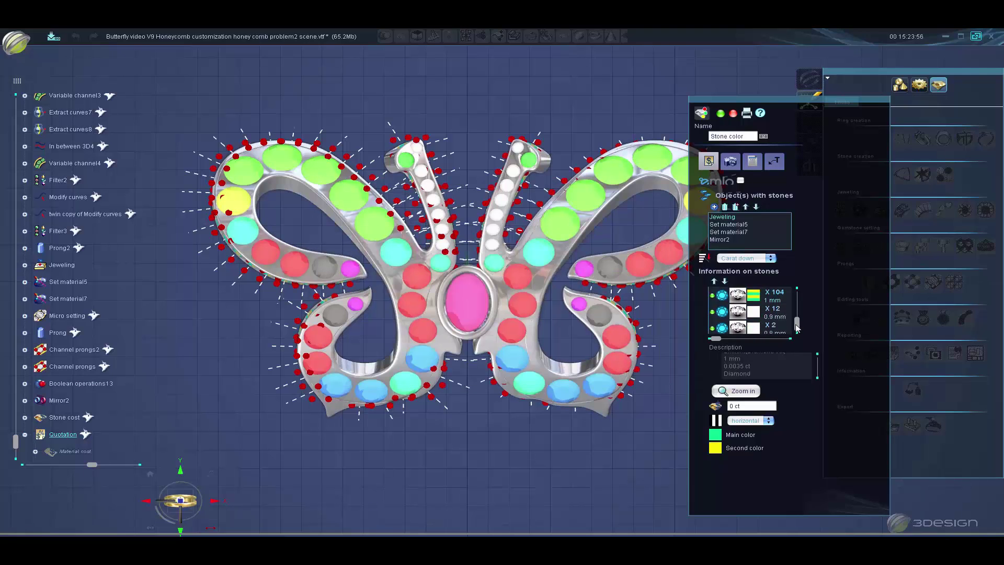
left_click(751, 421)
left_click(742, 429)
left_click(715, 434)
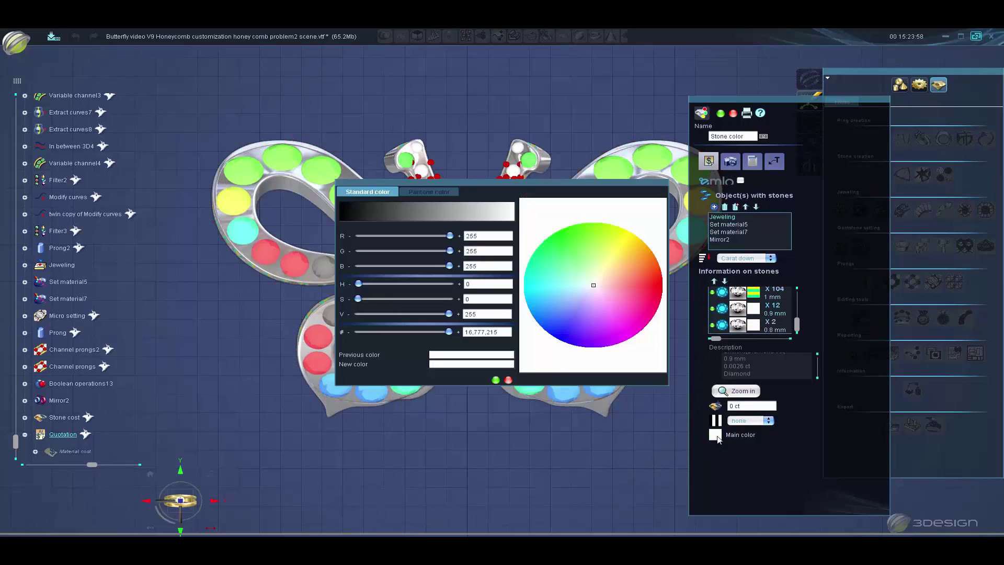
left_click_drag(598, 272, 654, 257)
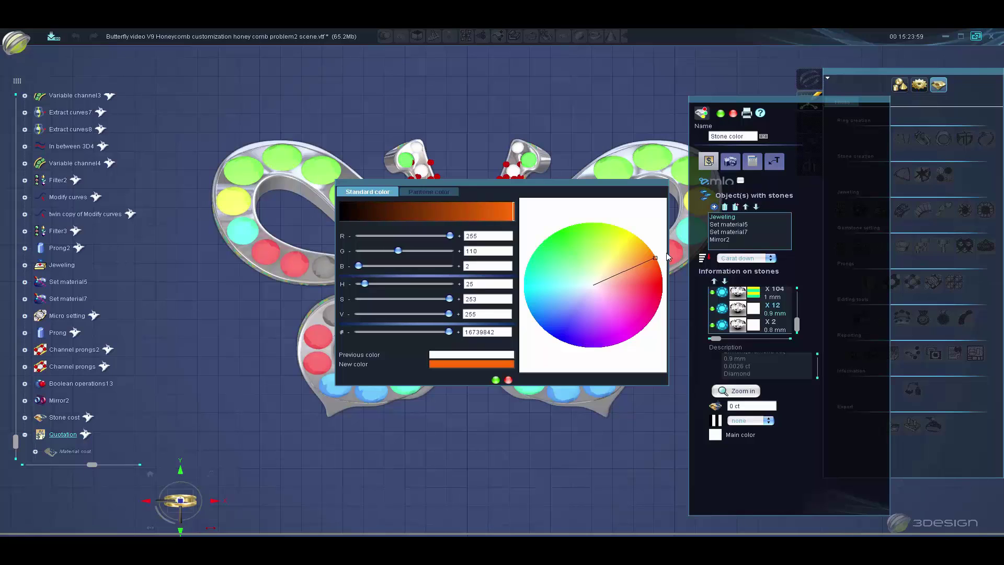
left_click(496, 380)
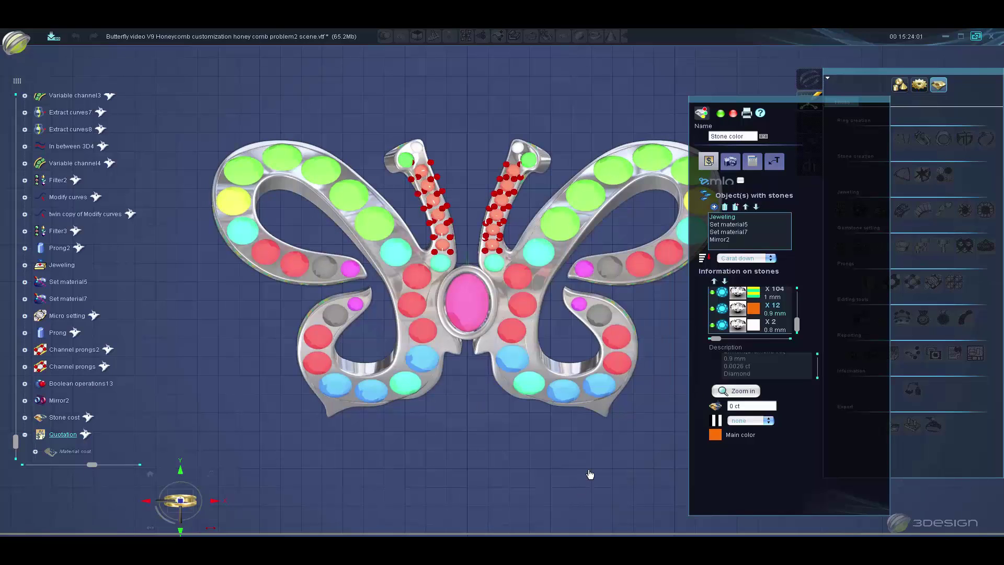
- Set the main color of the two 0.8 mm stones to purple
left_click(754, 324)
left_click(716, 435)
mouse_move(594, 293)
left_mouse_down()
mouse_move(584, 344)
mouse_move(619, 354)
left_mouse_up()
left_click(496, 381)
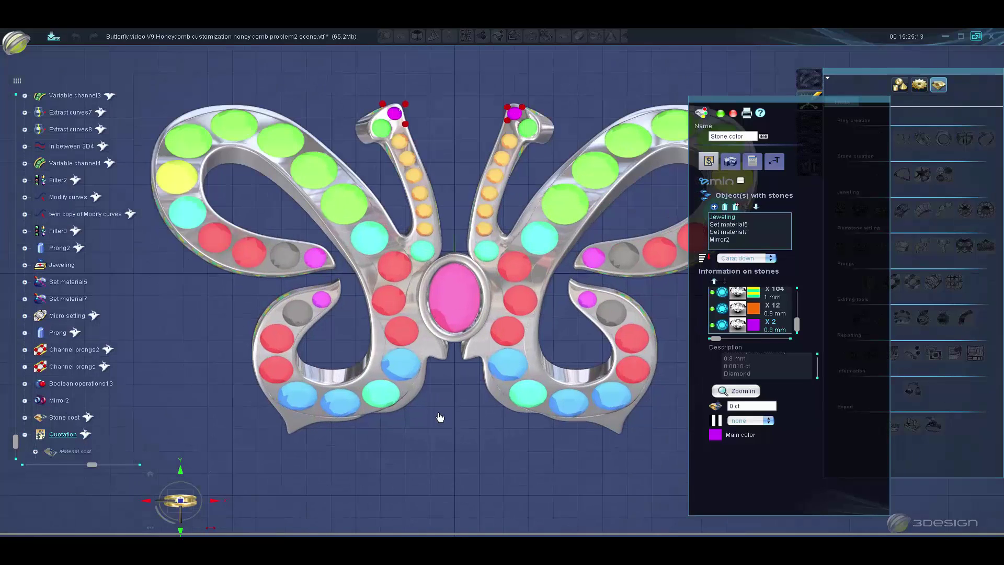
scroll(437, 422, "up", 3)
scroll(442, 446, "up", 2)
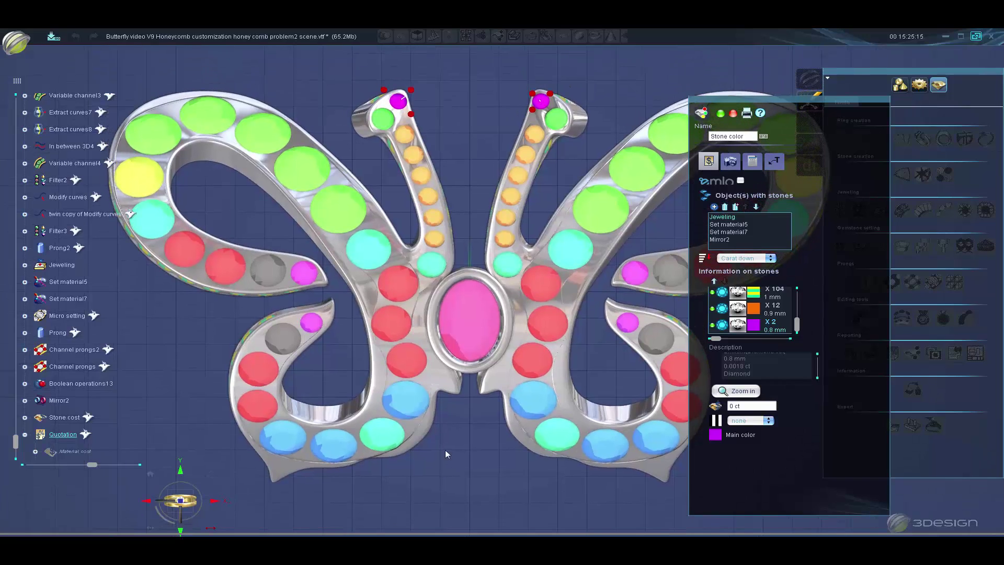
- Capture a screenshot of the front view and name it 'Face view'
left_click(739, 165)
left_click(714, 186)
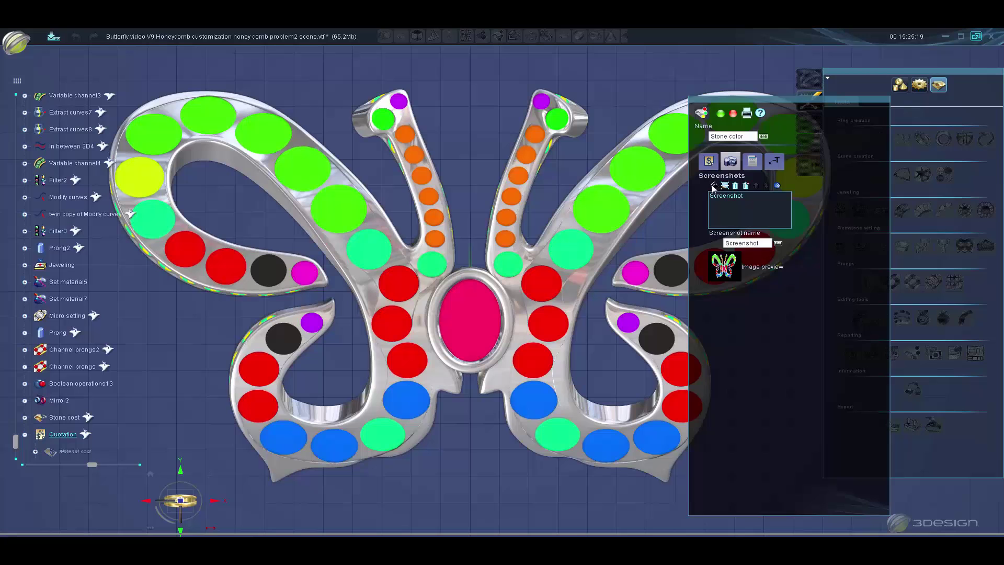
double_click(763, 244)
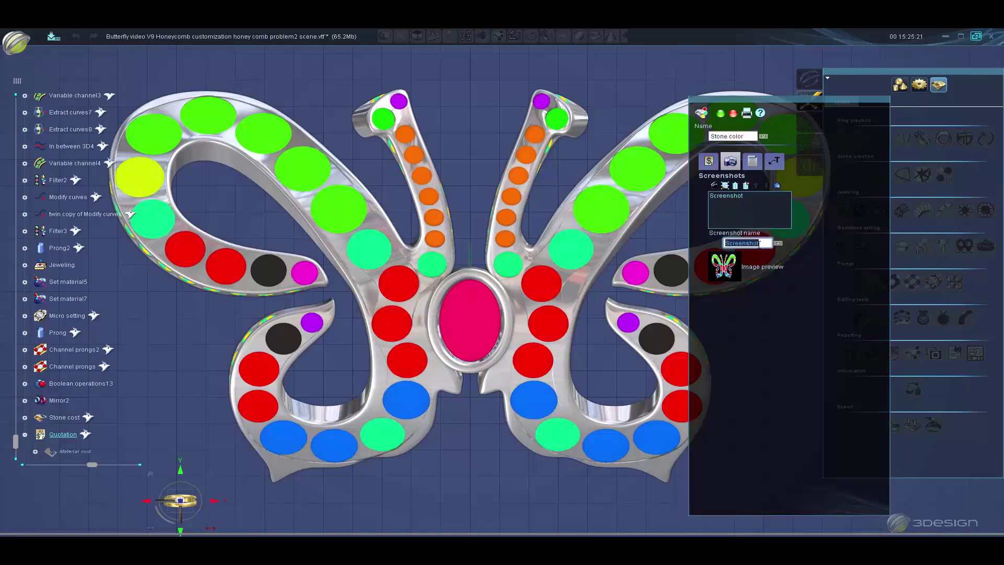
type("Face view")
key("Return")
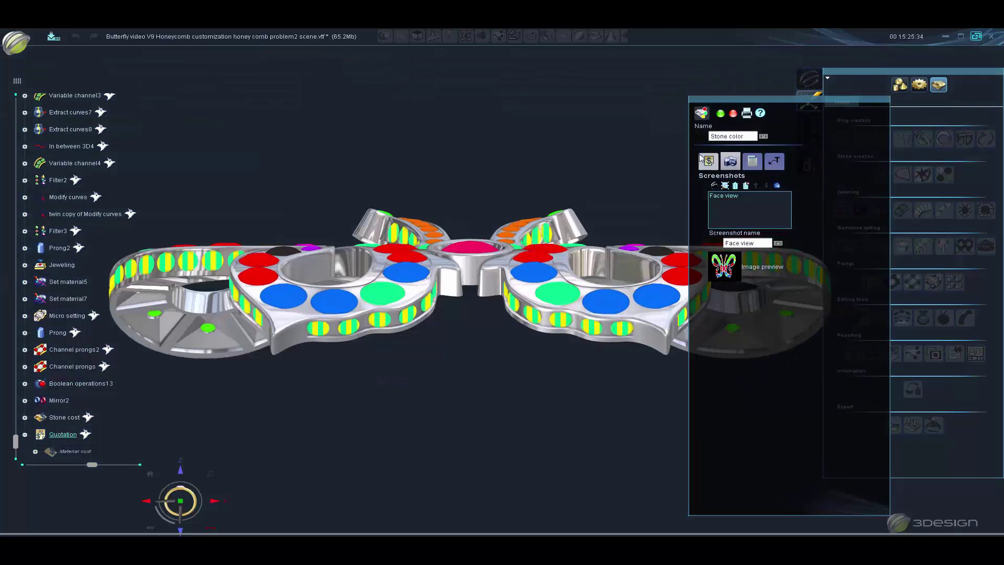
- Capture a screenshot of the underside and name it 'Bottom view'
left_click(715, 186)
double_click(767, 244)
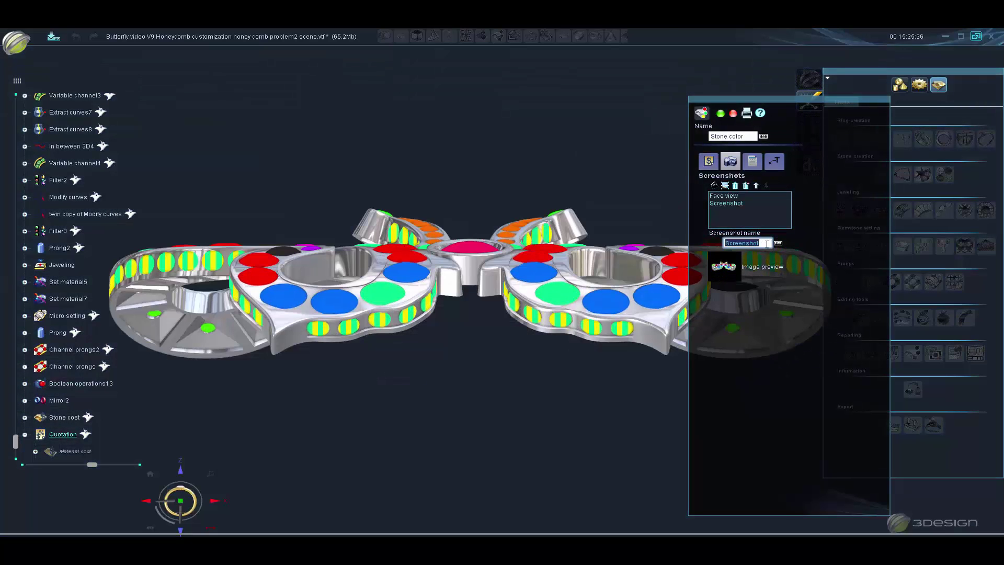
type("Bottom view")
key("Return")
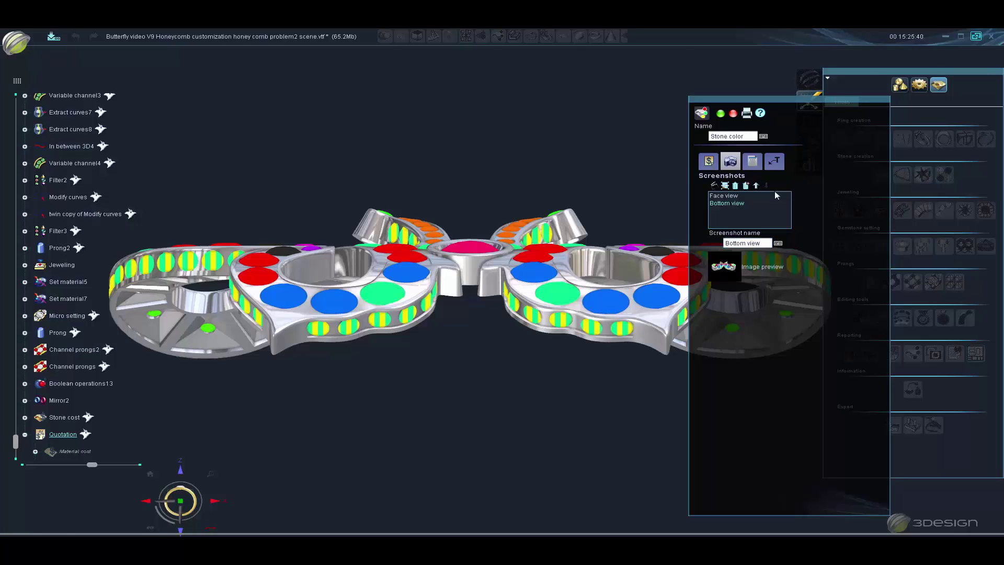
- Preview the stone color report and page through to page 4 of 4
left_click(747, 113)
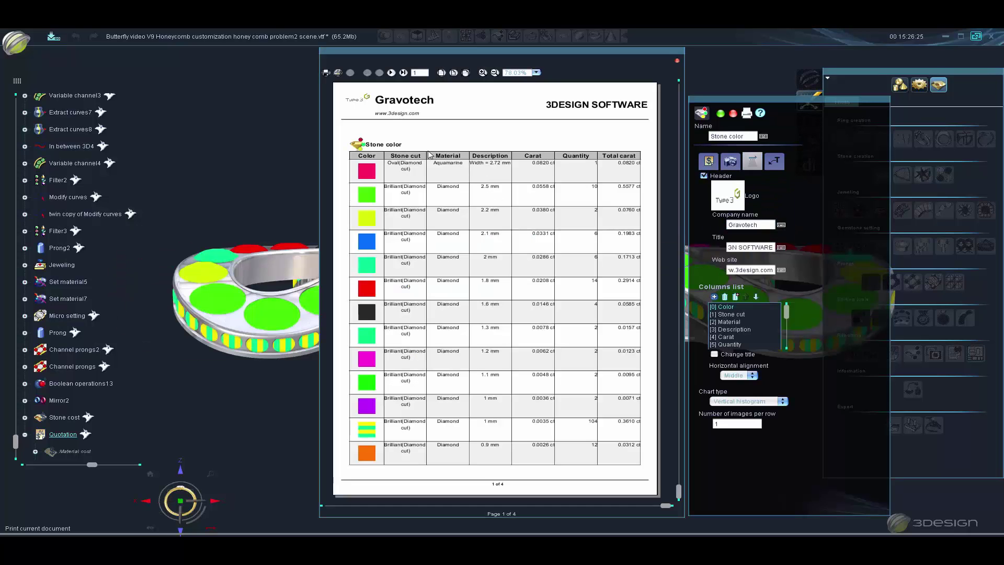
left_click(392, 73)
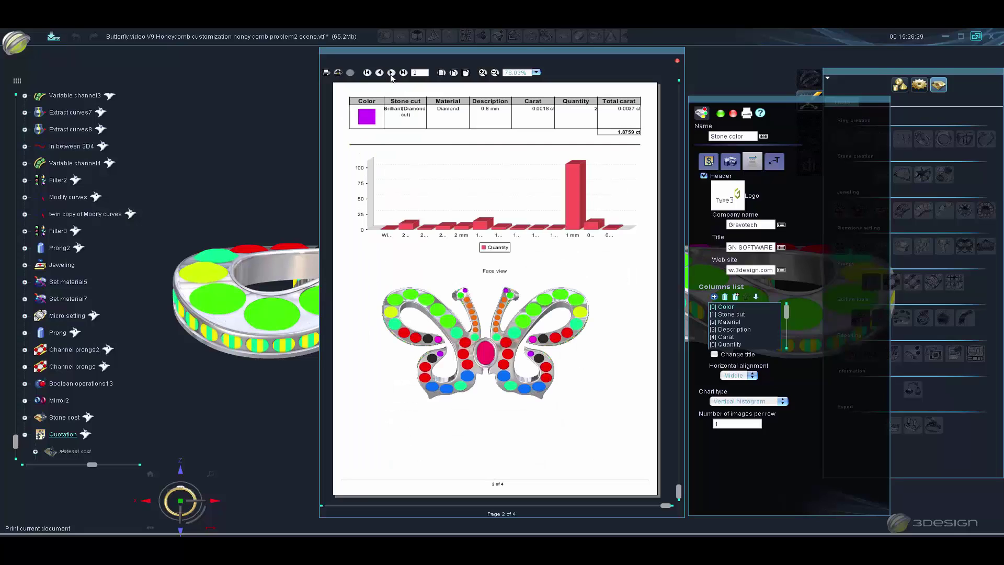
left_click(392, 73)
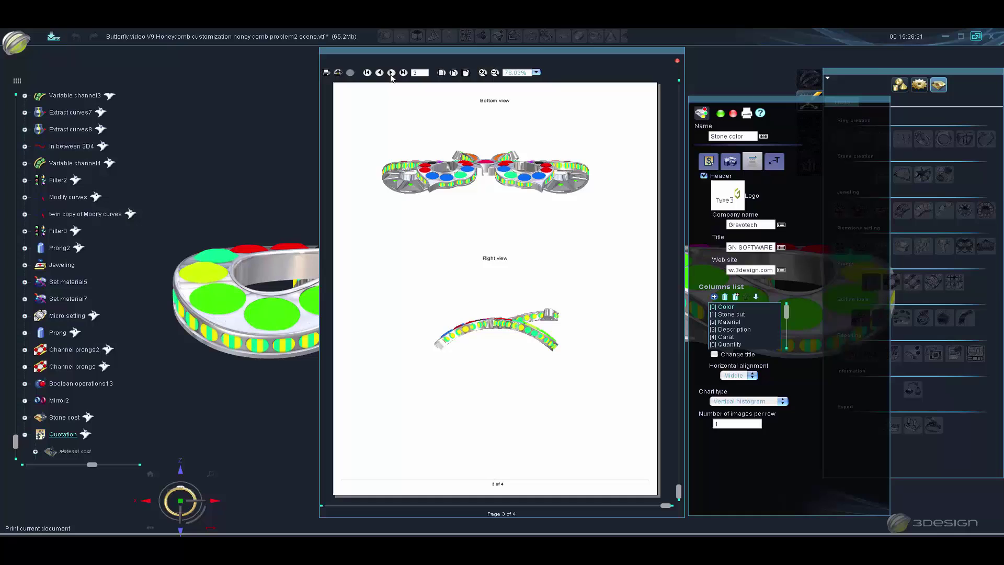
left_click(391, 73)
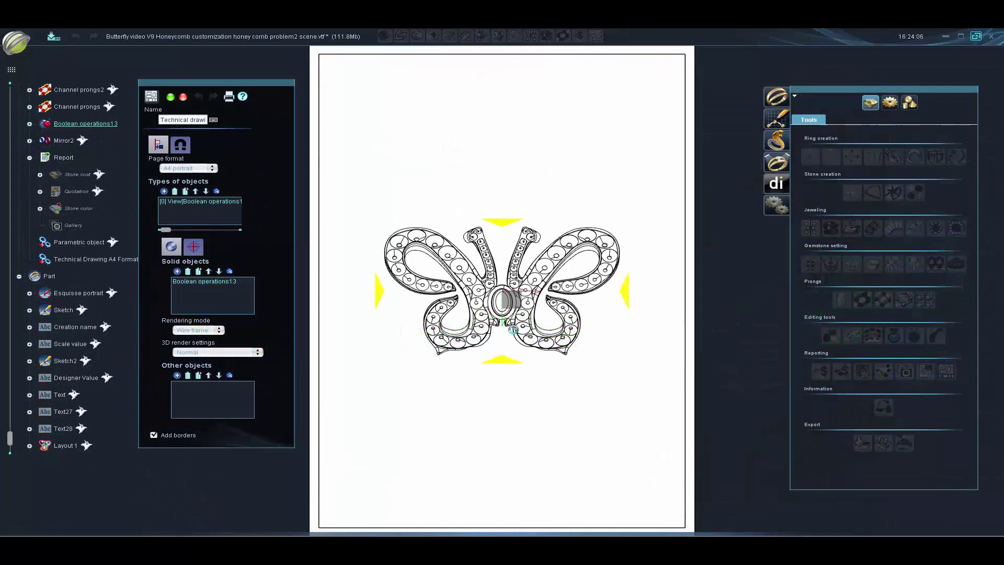
- Remove the page border, add a vectors object with the Technical Drawing A4 Format frame, and raise the butterfly view
left_click(154, 435)
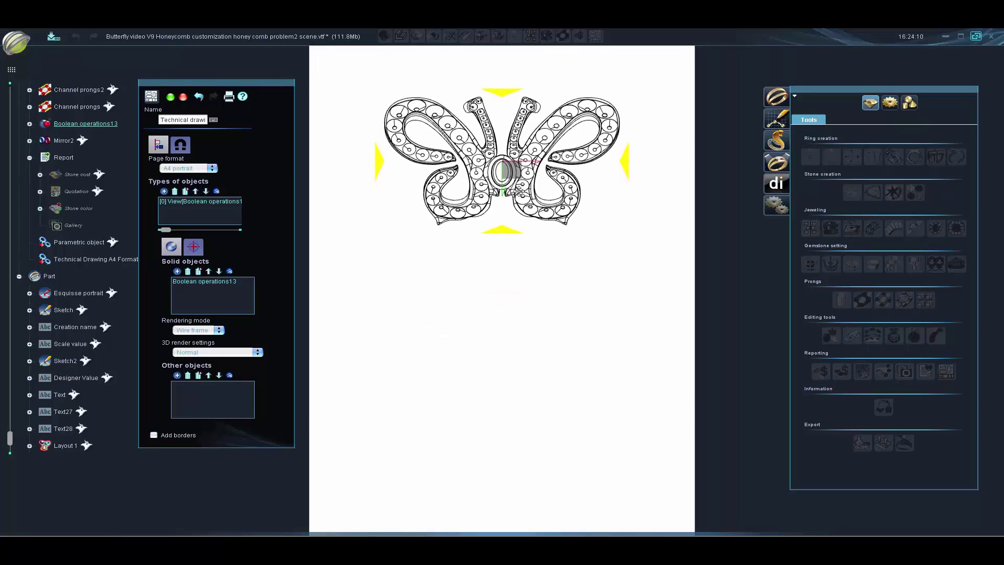
left_click(164, 191)
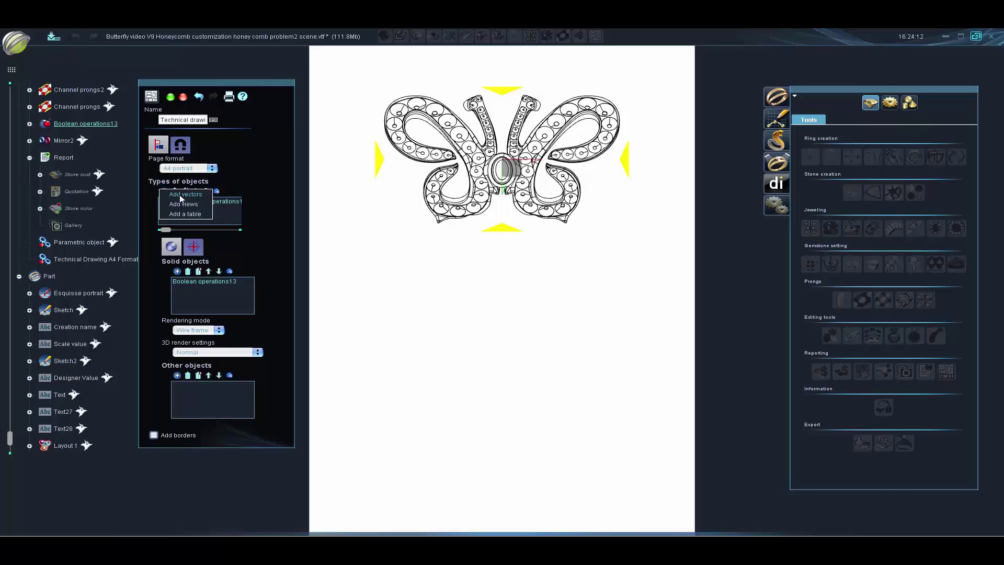
left_click(177, 208)
left_click(176, 271)
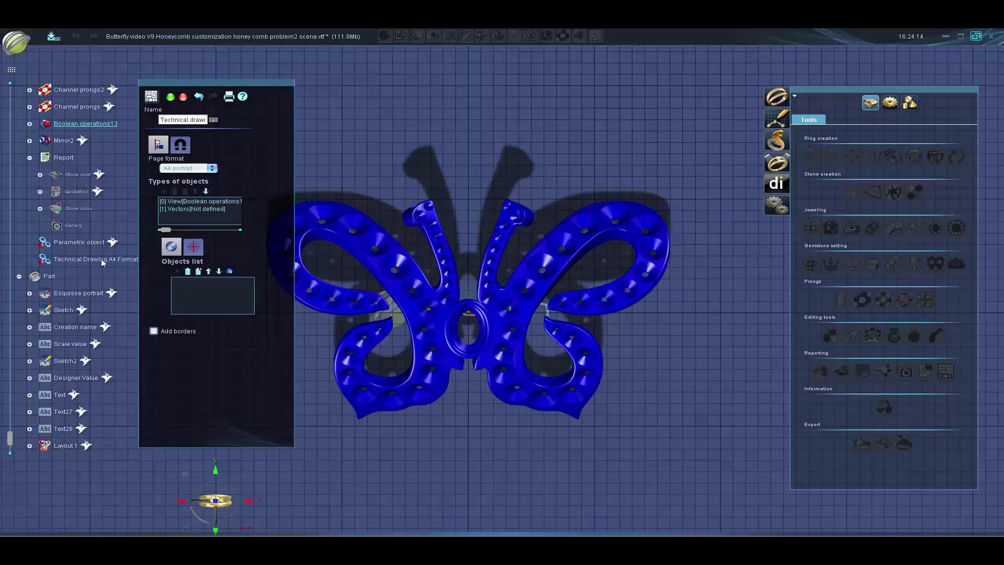
left_click(97, 260)
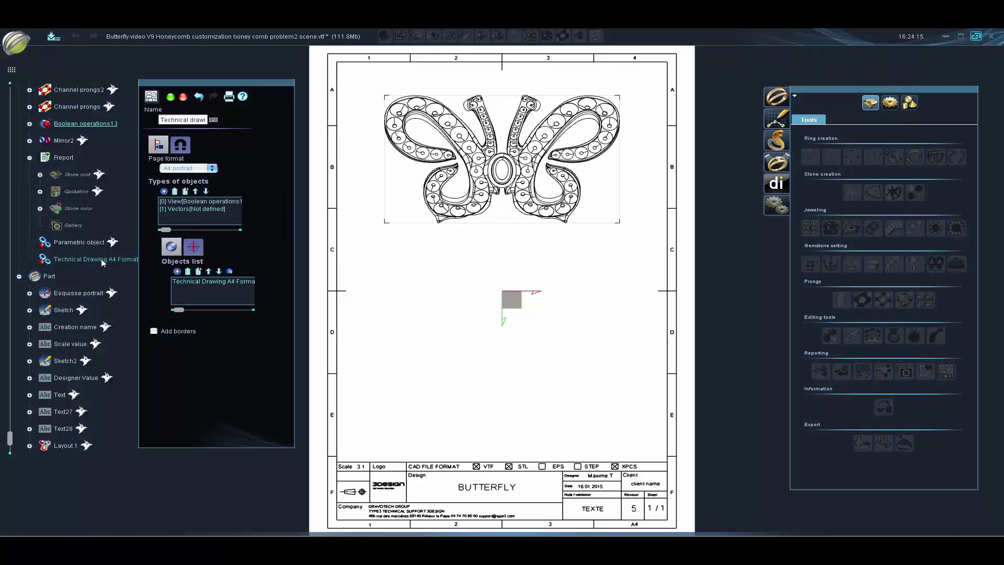
left_click(484, 223)
left_click_drag(503, 187, 504, 169)
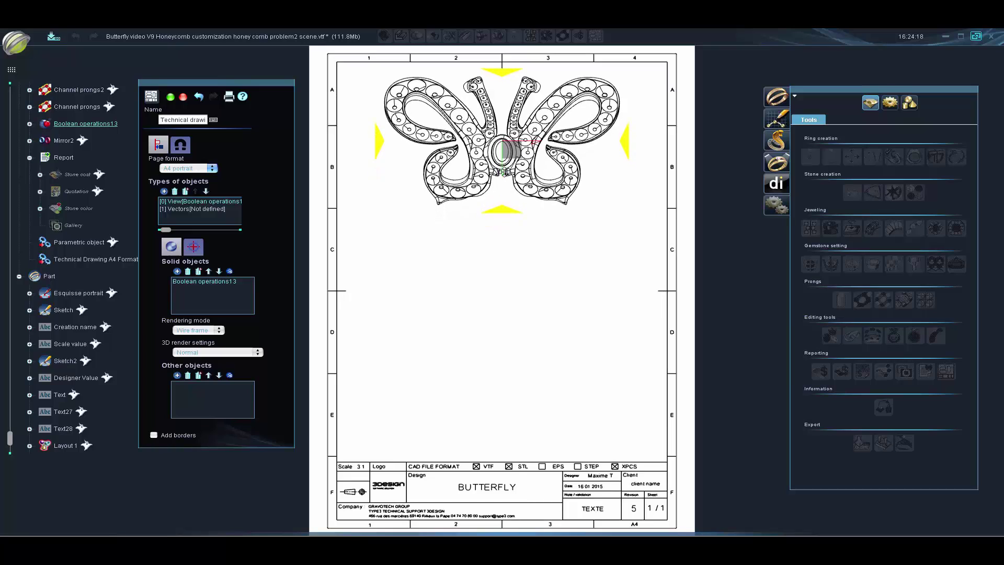
- Color the butterfly view's stones from the Stone color report and add a table showing that report
left_click(177, 375)
left_click(83, 211)
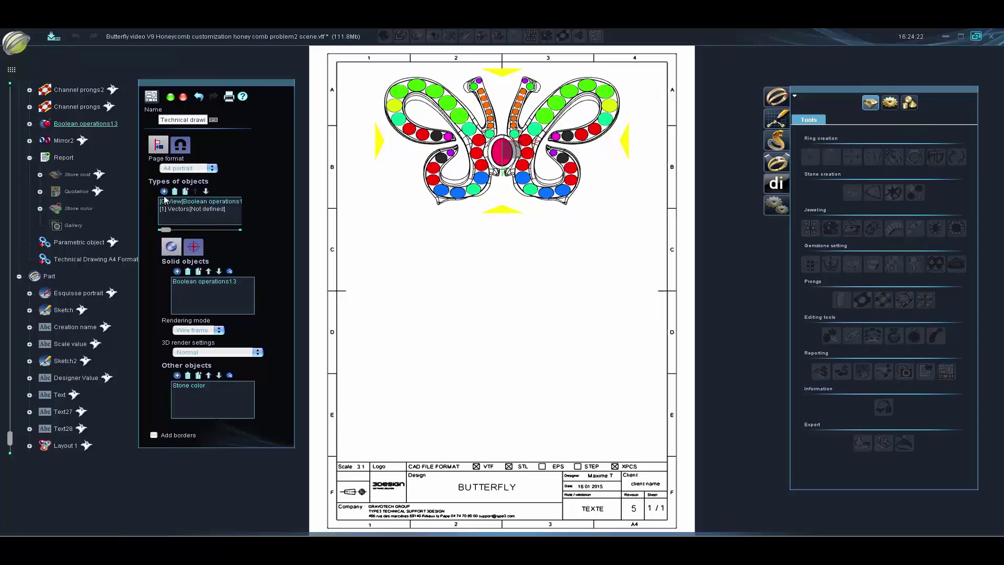
left_click(163, 191)
left_click(191, 217)
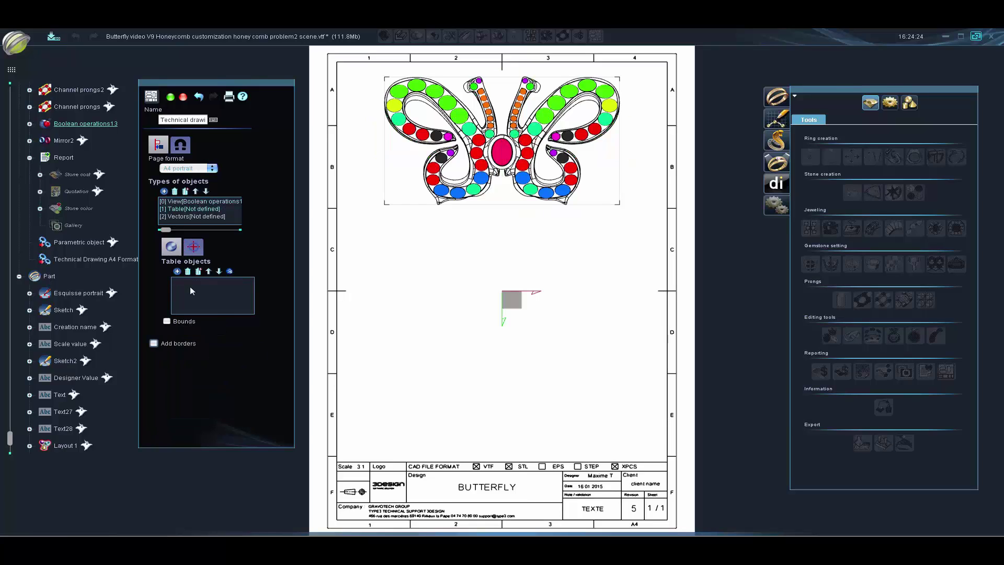
left_click(166, 321)
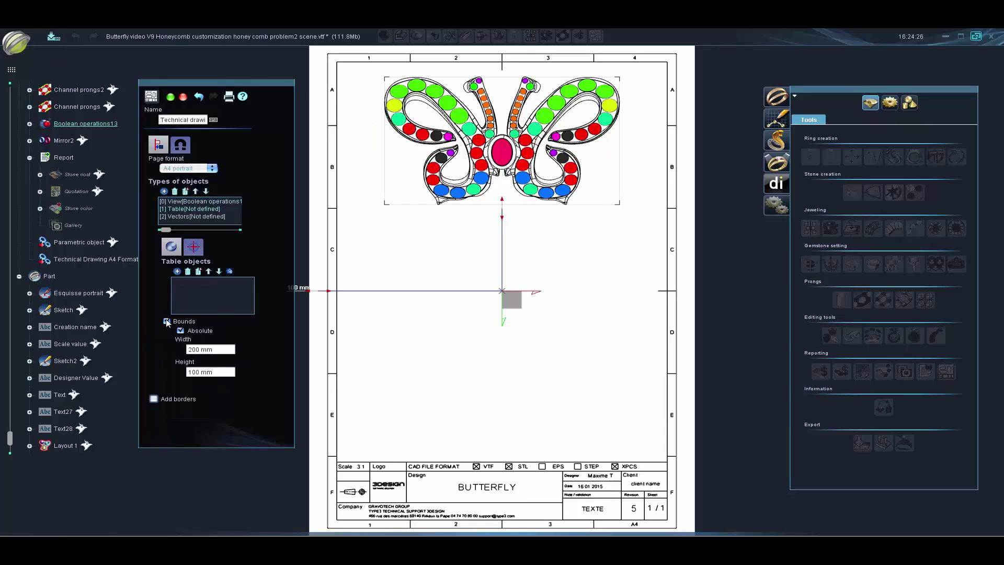
left_click(166, 321)
left_click(177, 271)
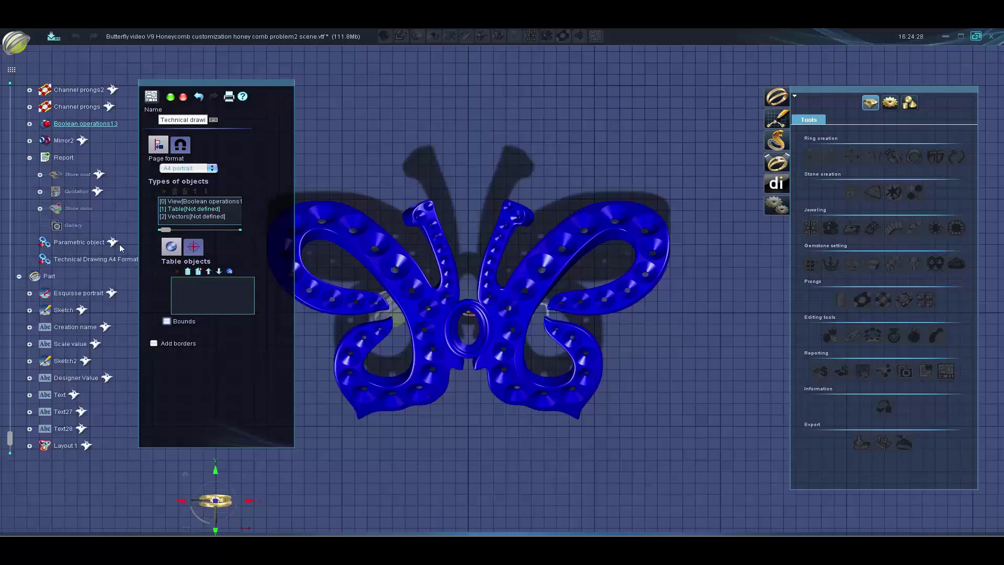
left_click(83, 210)
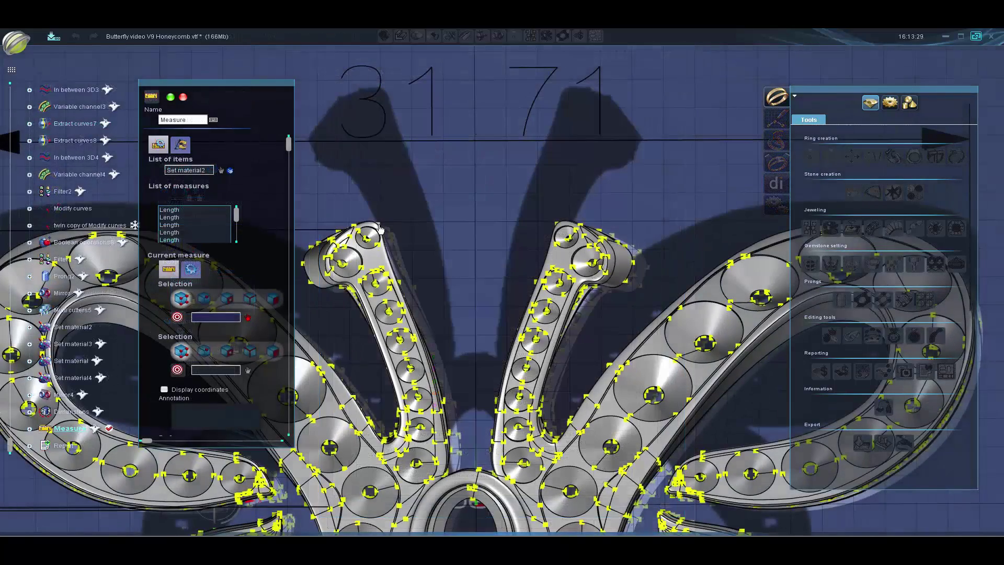
- Dimension the gap between the antenna tips in the OXY plane with double arrows, placed above them
left_click(380, 229)
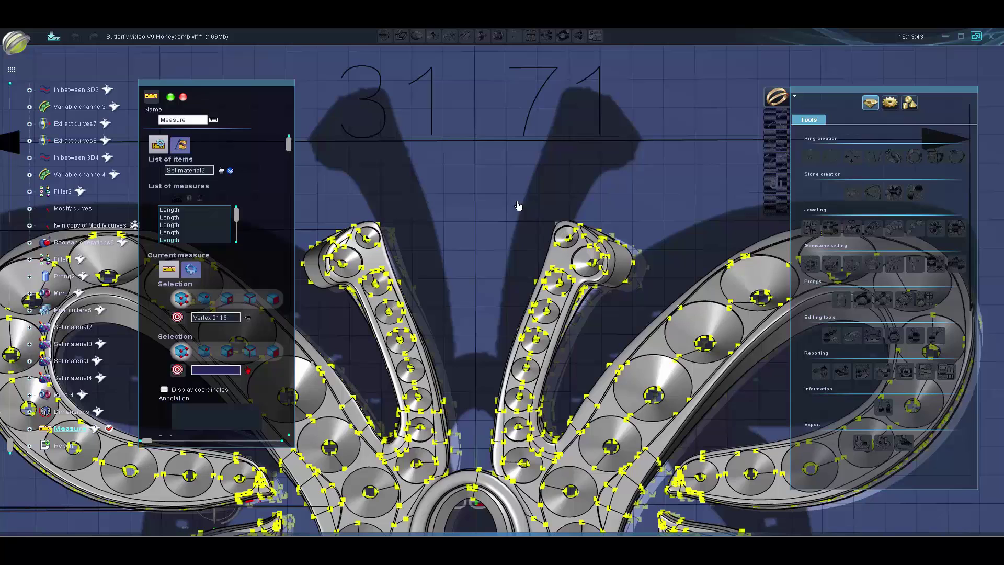
left_click(486, 215)
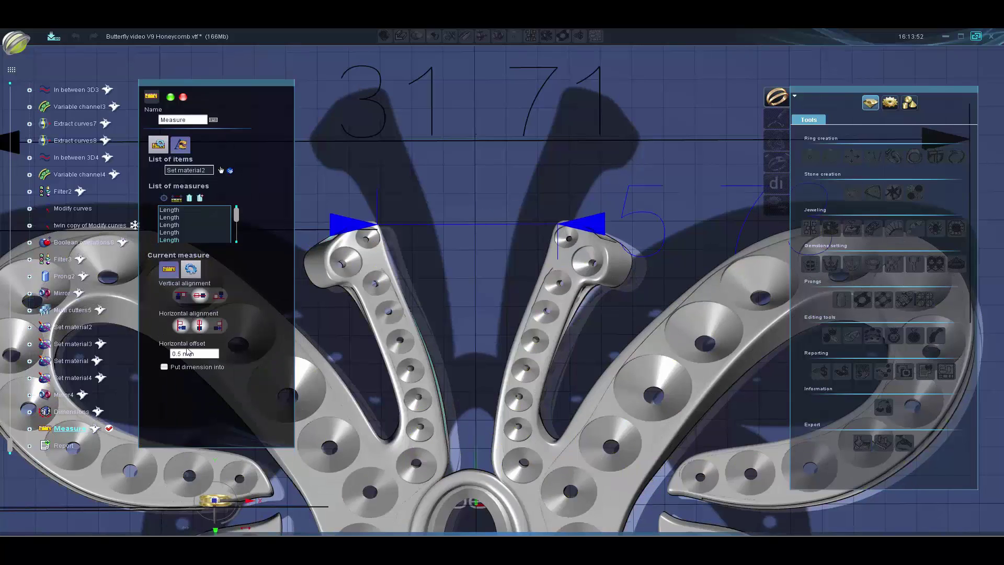
left_click(164, 368)
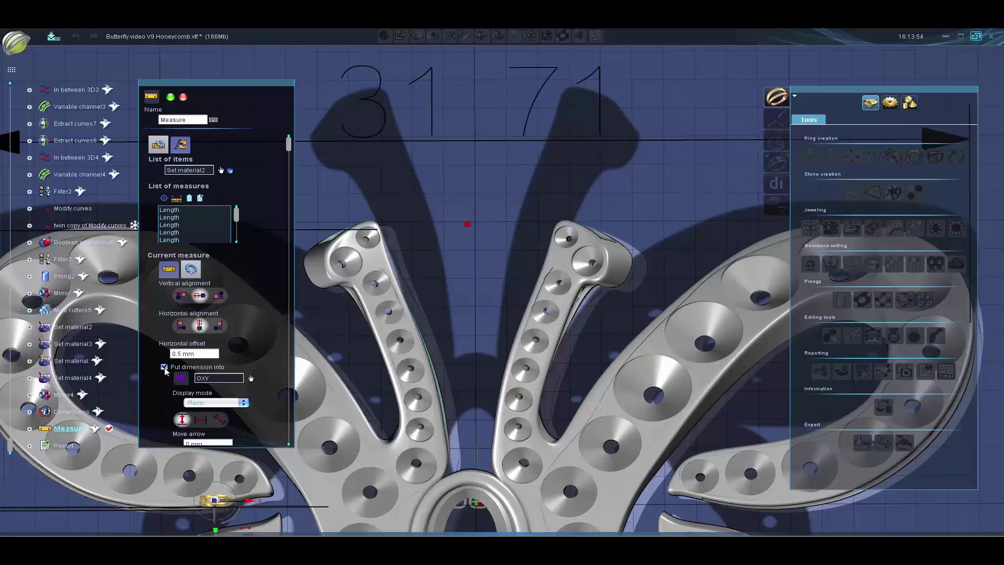
scroll(246, 383, "down", 1)
left_click(201, 401)
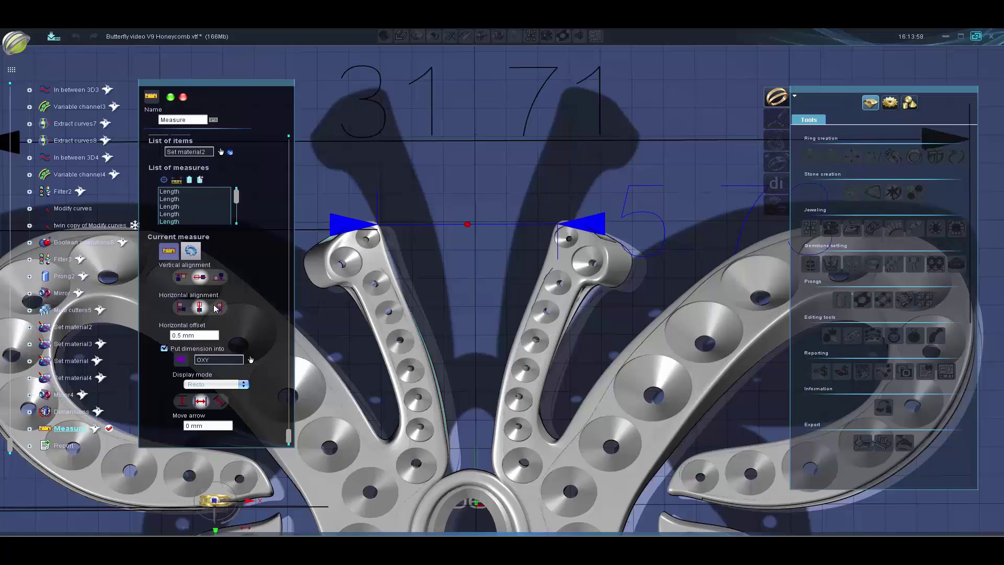
scroll(228, 211, "up", 1)
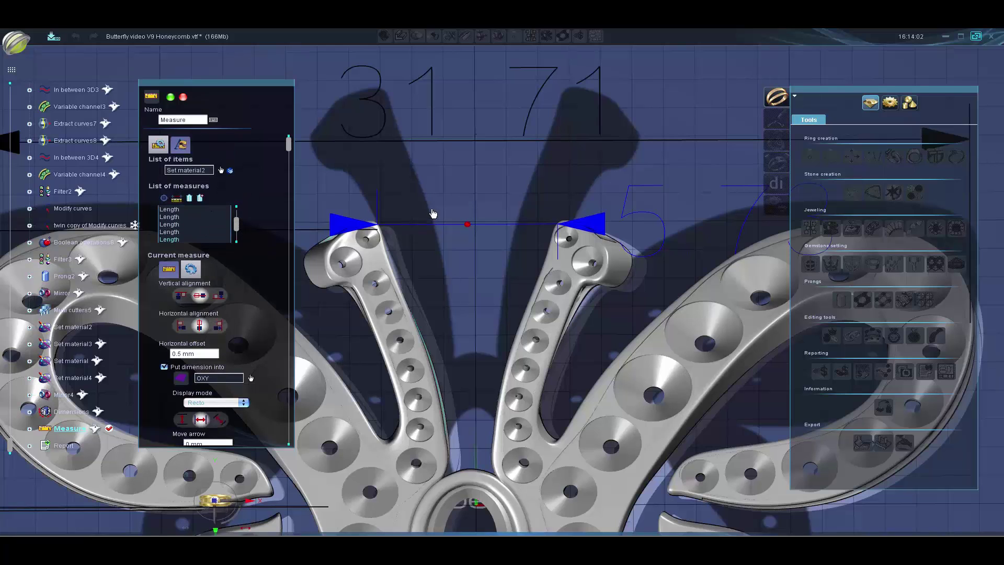
left_click_drag(467, 224, 462, 197)
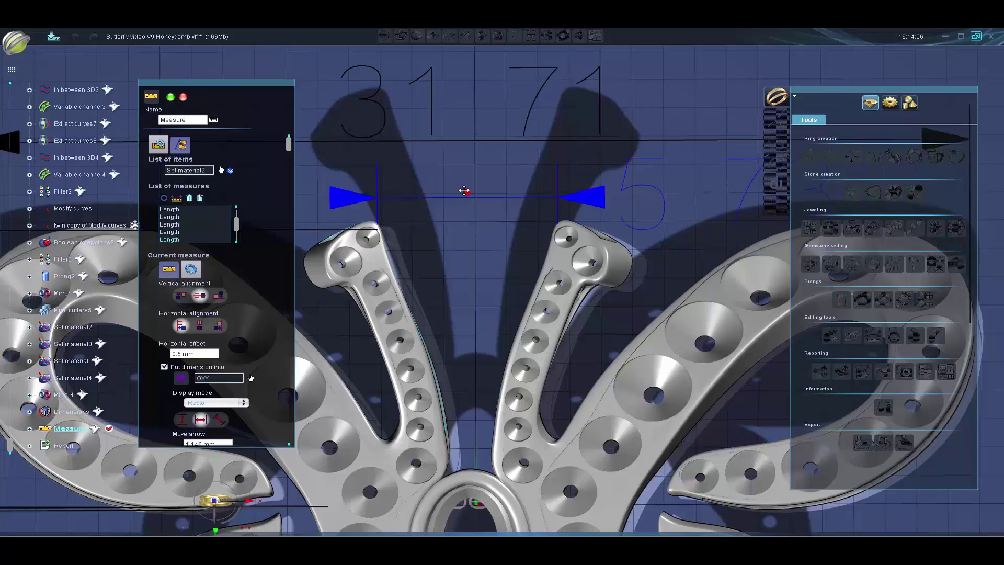
scroll(588, 249, "down", 5)
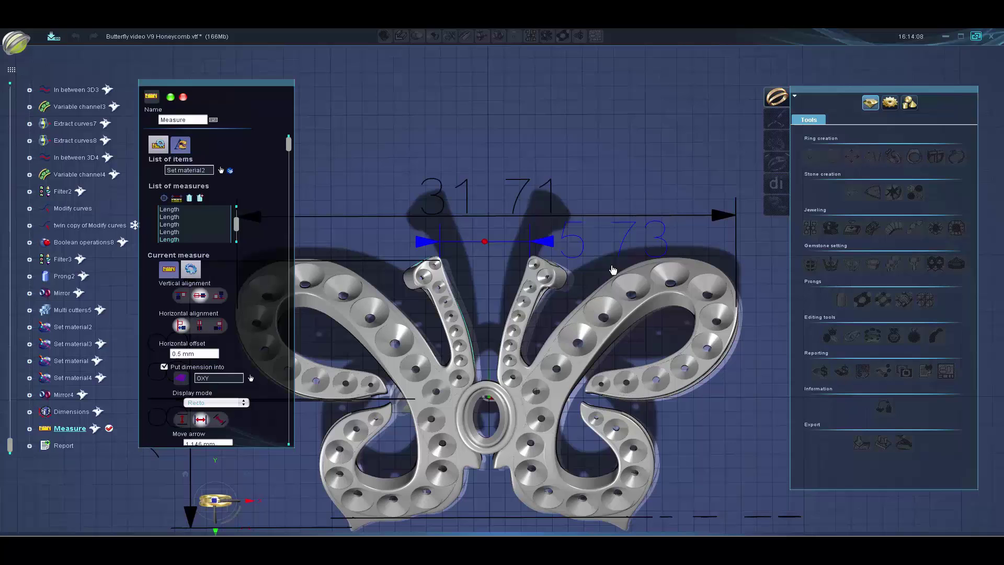
left_click(171, 98)
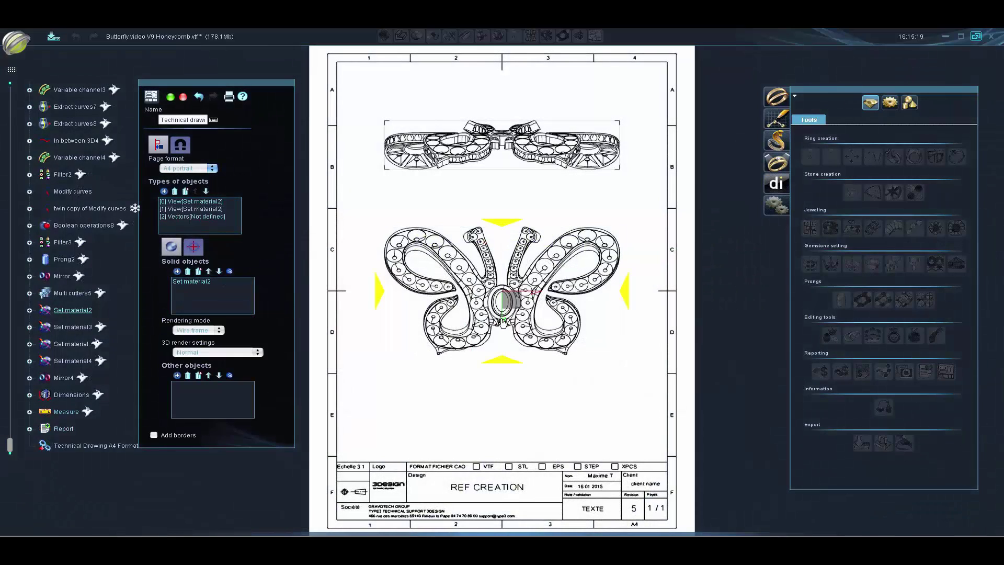
- Move the lower butterfly view up the sheet and rotate it to an angled perspective
mouse_move(503, 320)
left_mouse_down()
mouse_move(504, 195)
mouse_move(522, 379)
mouse_move(495, 412)
mouse_move(503, 420)
left_mouse_up()
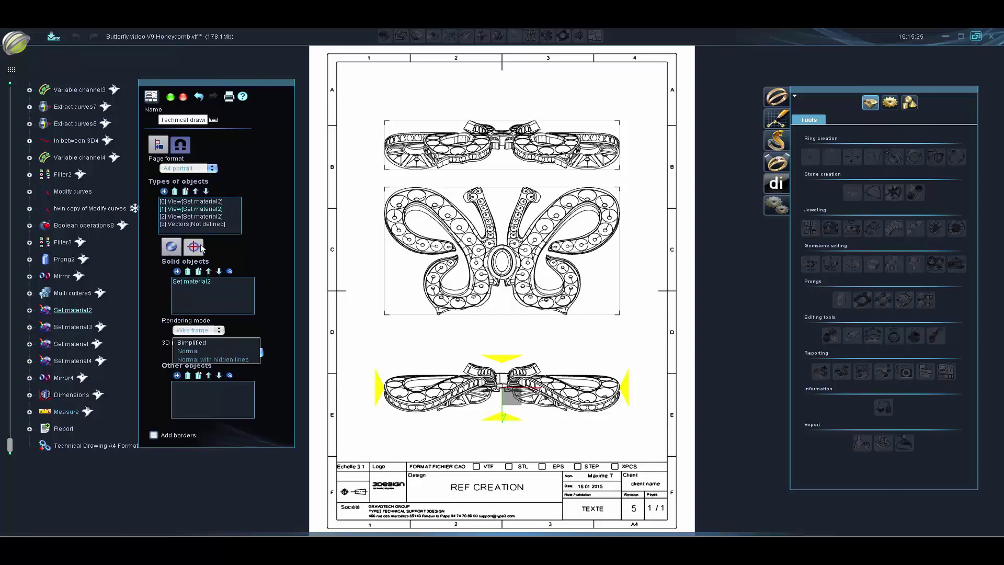
left_click(193, 246)
left_click(192, 345)
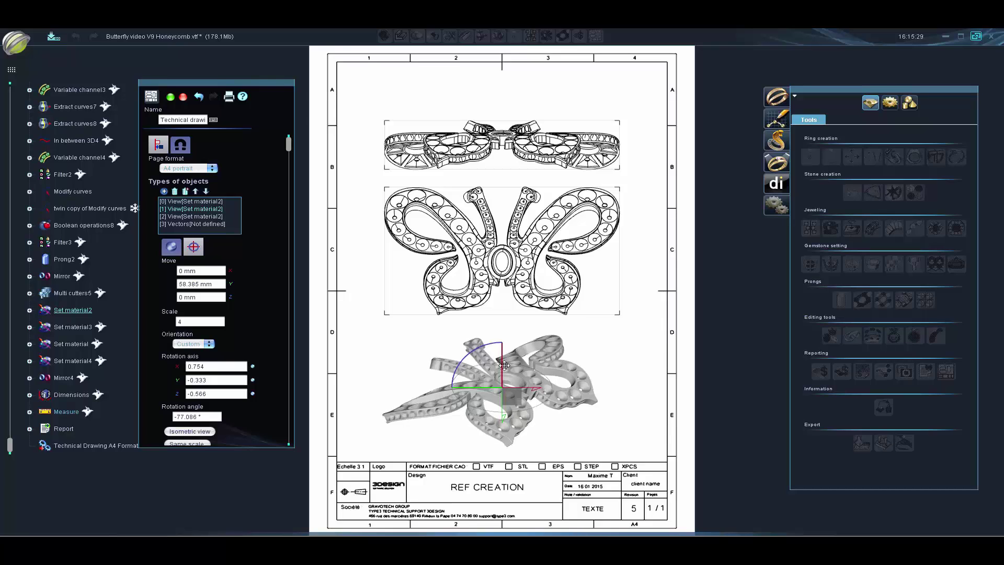
mouse_move(504, 364)
left_mouse_down()
mouse_move(476, 385)
mouse_move(432, 364)
mouse_move(467, 374)
left_mouse_up()
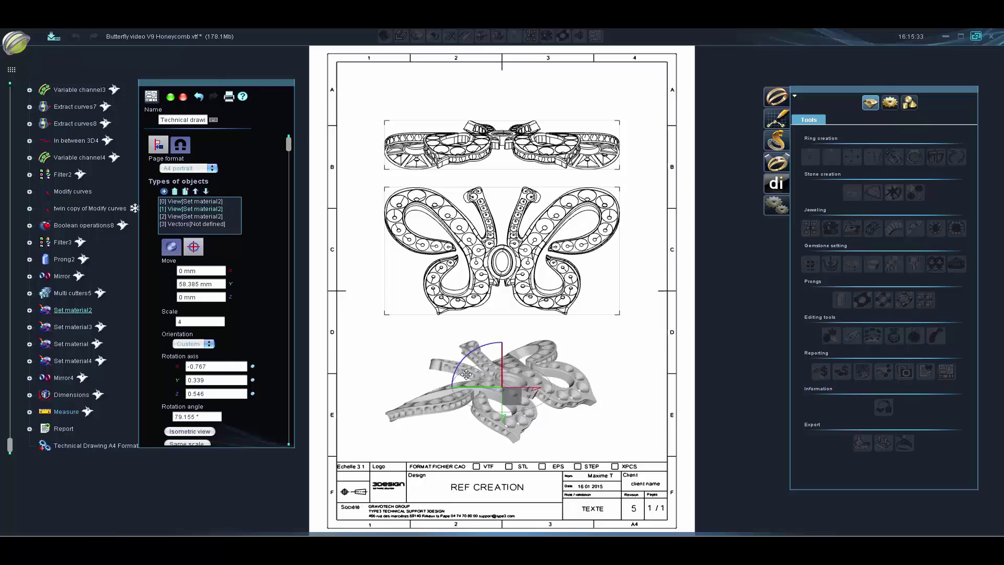
- Set the lower view's Rendering mode to Materials
left_click(172, 247)
left_click(208, 351)
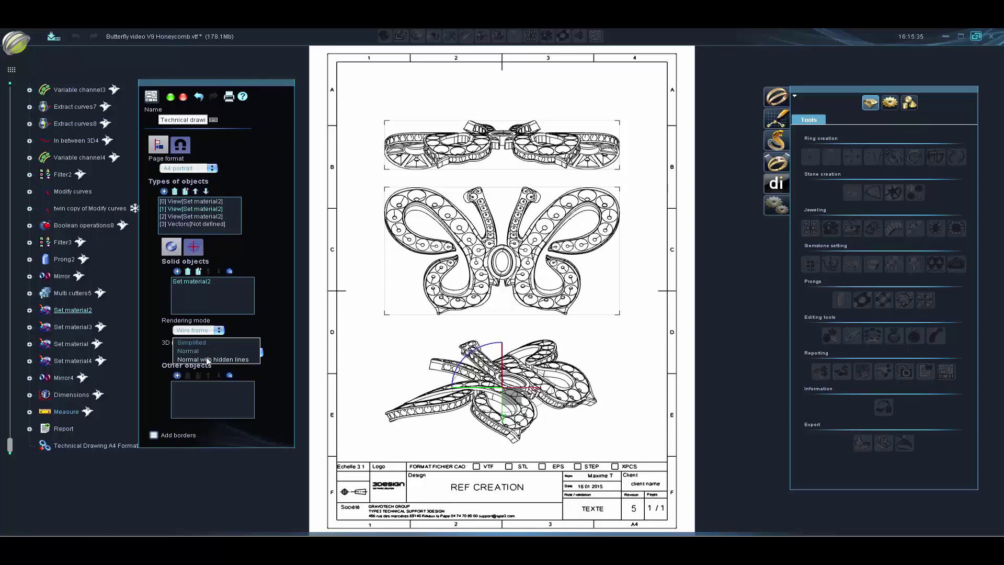
left_click(200, 351)
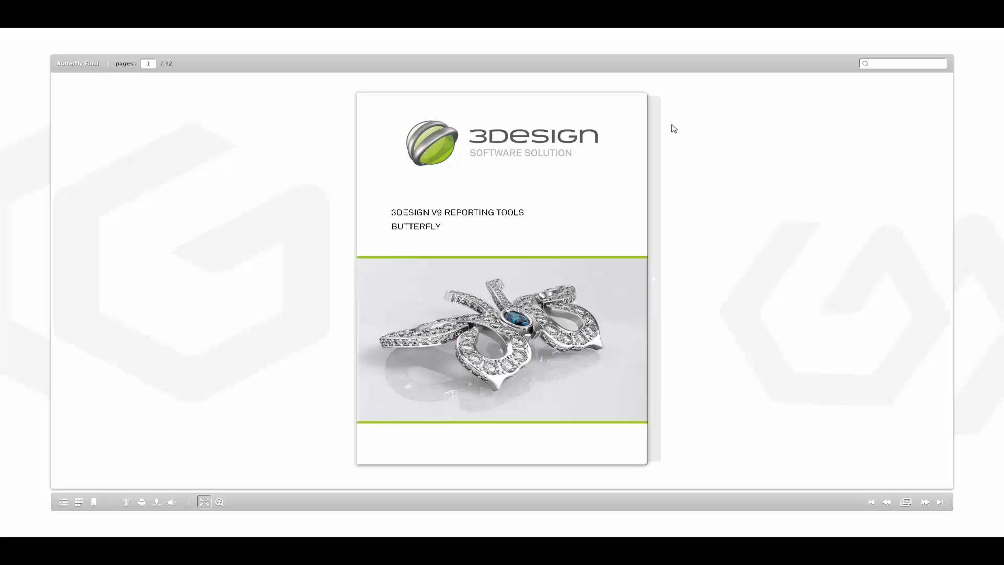
- Page through the cost tables, quotation, stone colours, views and gallery to the technical drawings
left_click(651, 97)
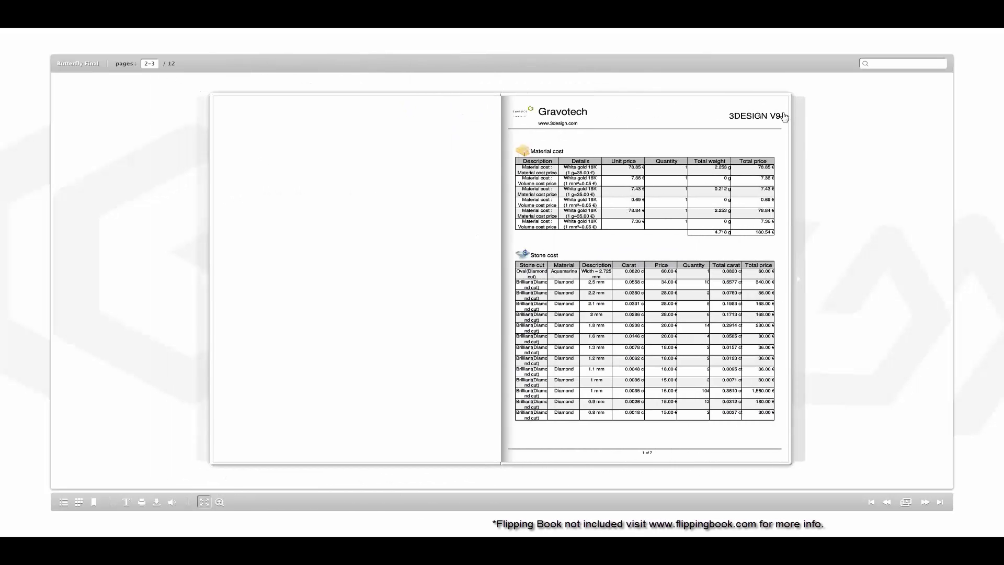
left_click(772, 115)
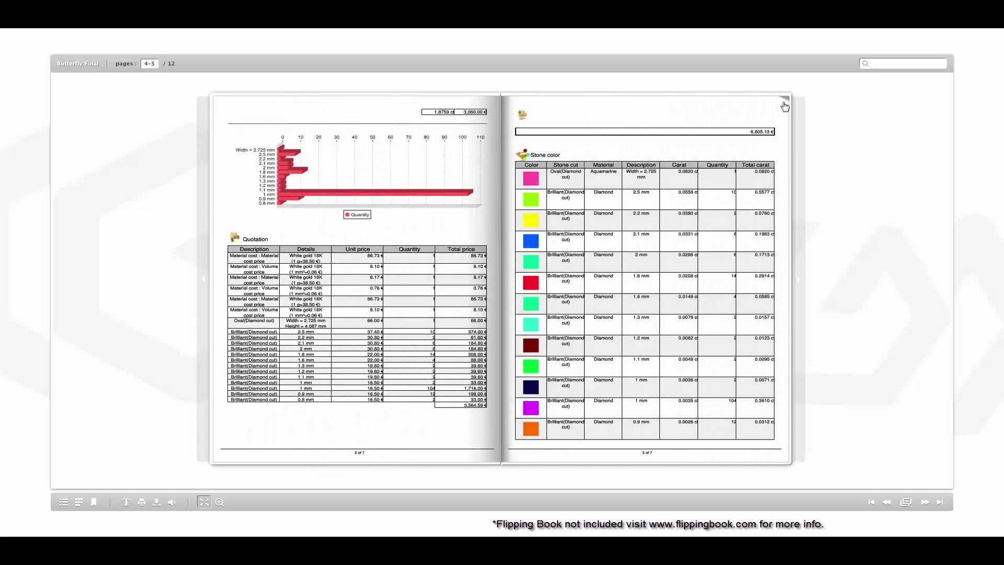
left_click(771, 115)
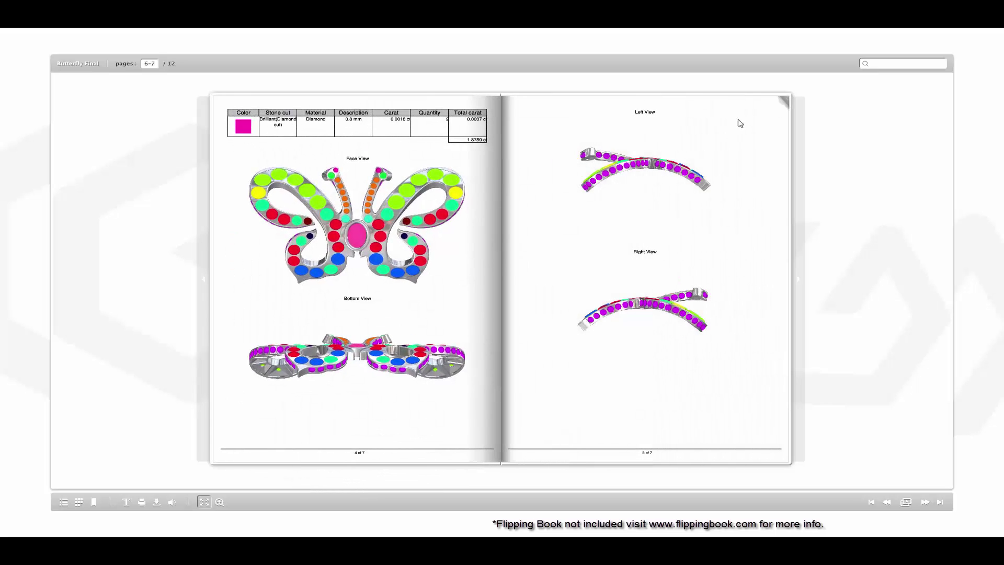
left_click_drag(740, 124, 282, 90)
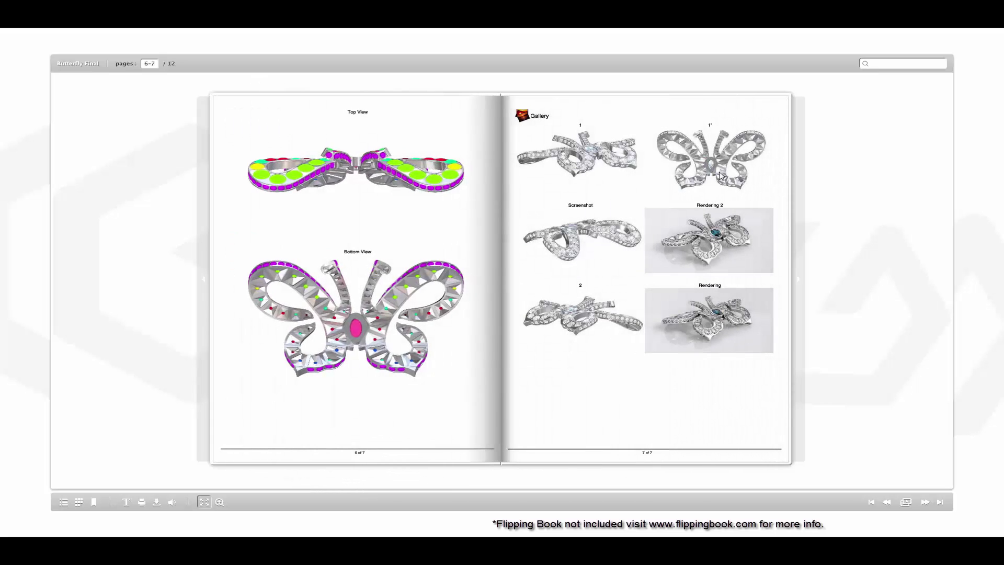
left_click_drag(782, 104, 246, 99)
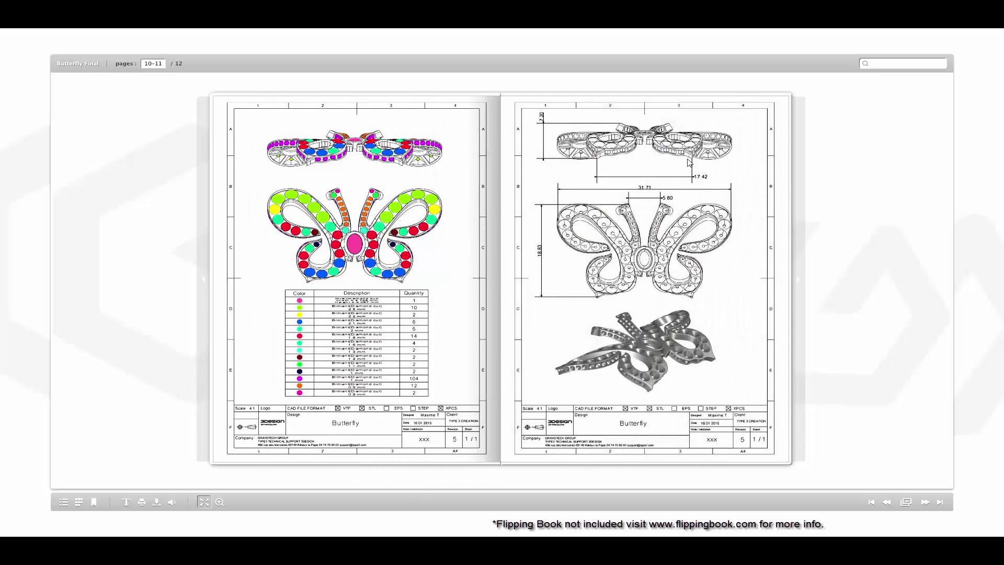
left_click_drag(794, 108, 418, 157)
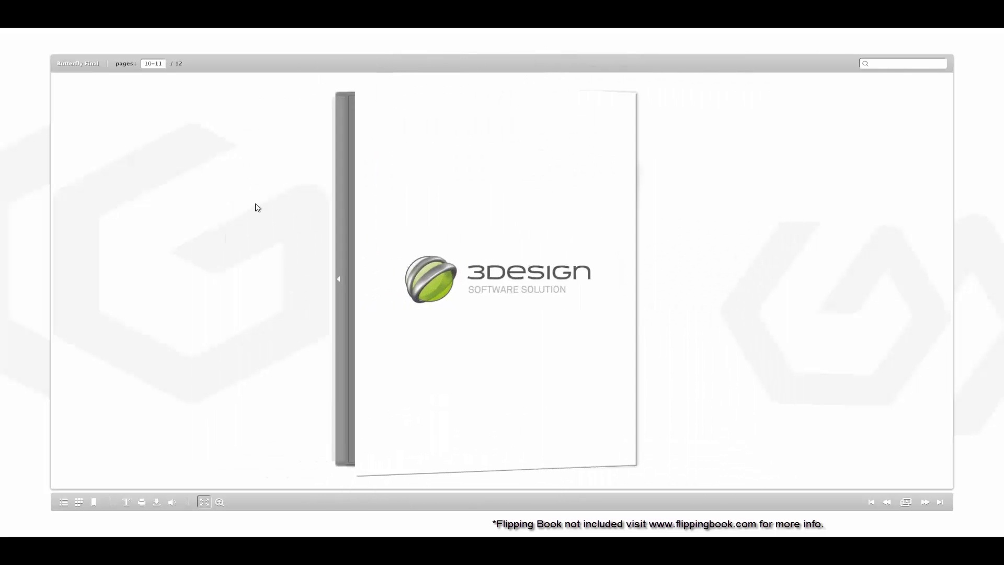